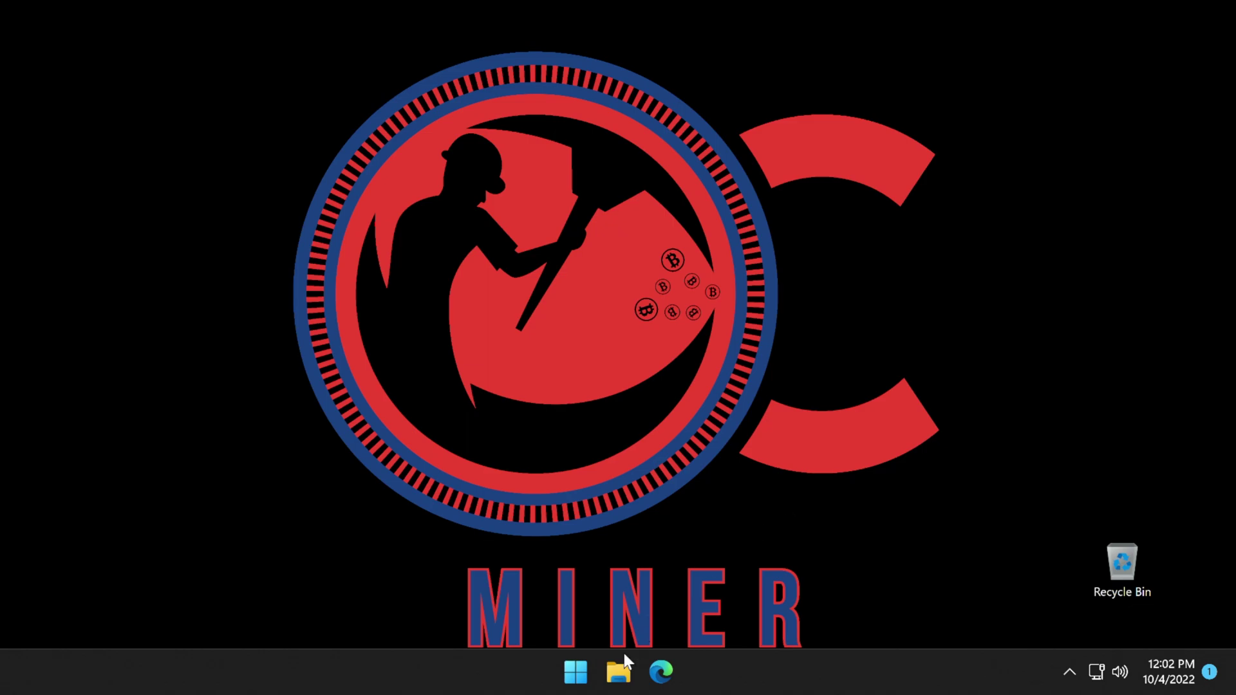
# Open the Run dialog from a Start search for 'run' and run services.msc
pyautogui.click(579, 679)
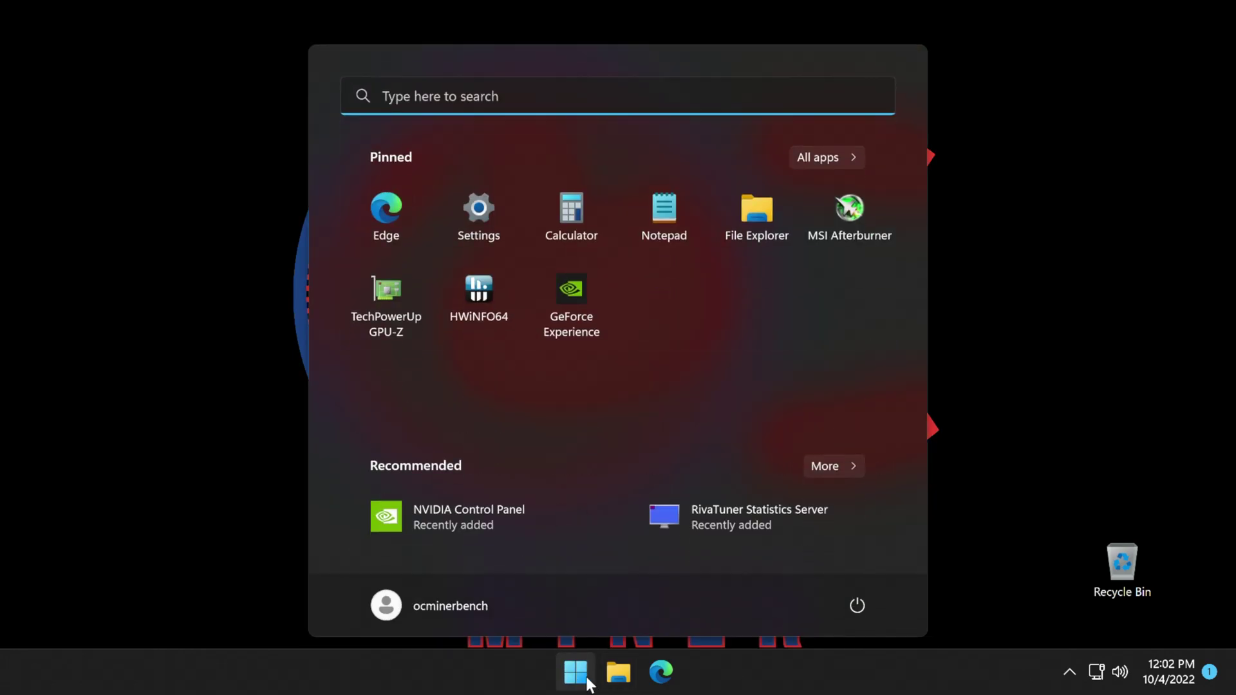
pyautogui.click(529, 95)
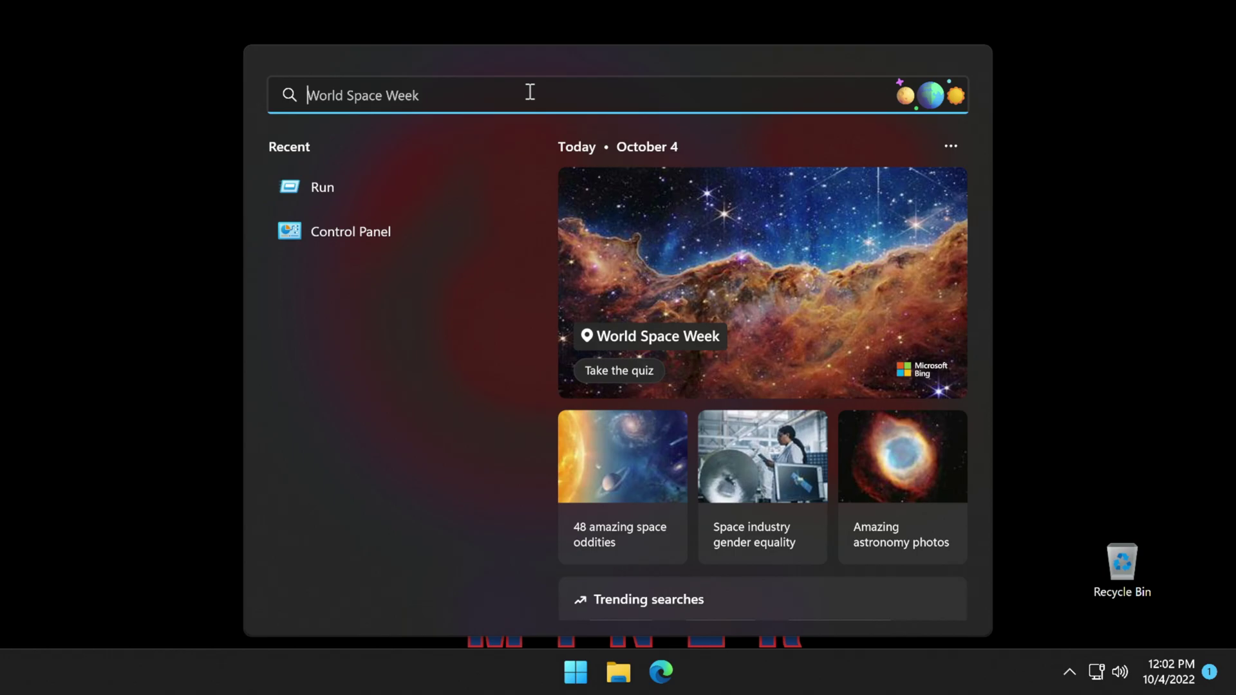
pyautogui.write('run')
pyautogui.press('Return')
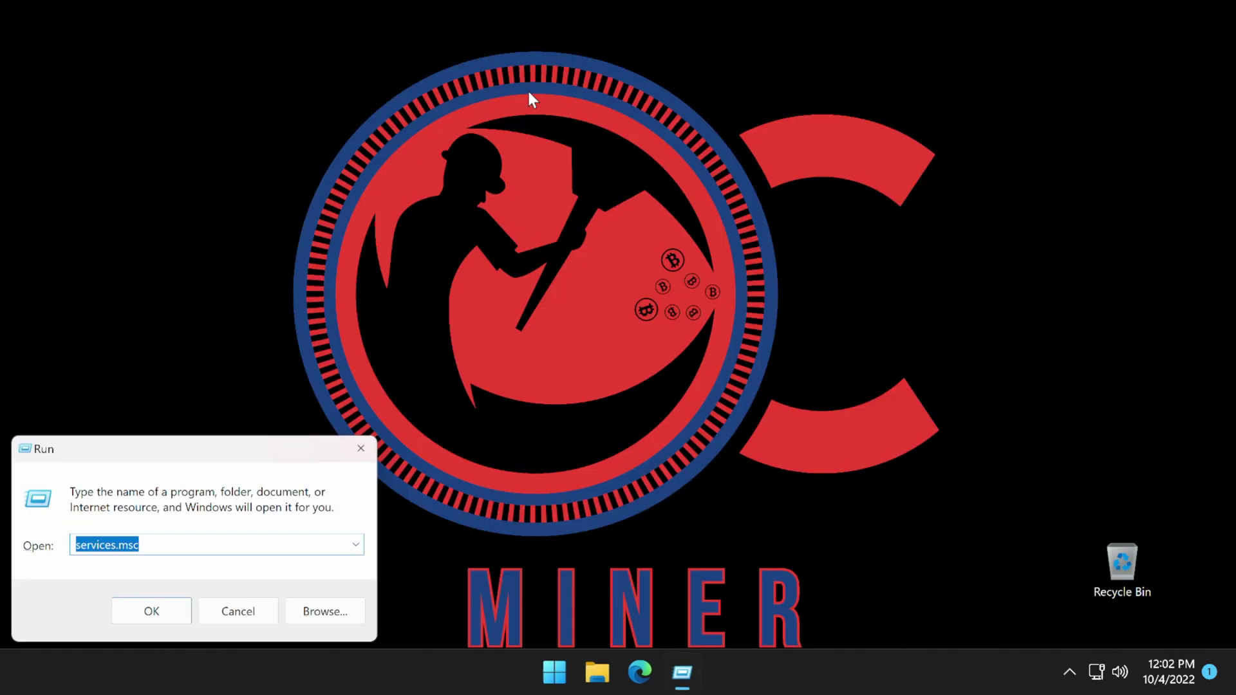
pyautogui.click(222, 543)
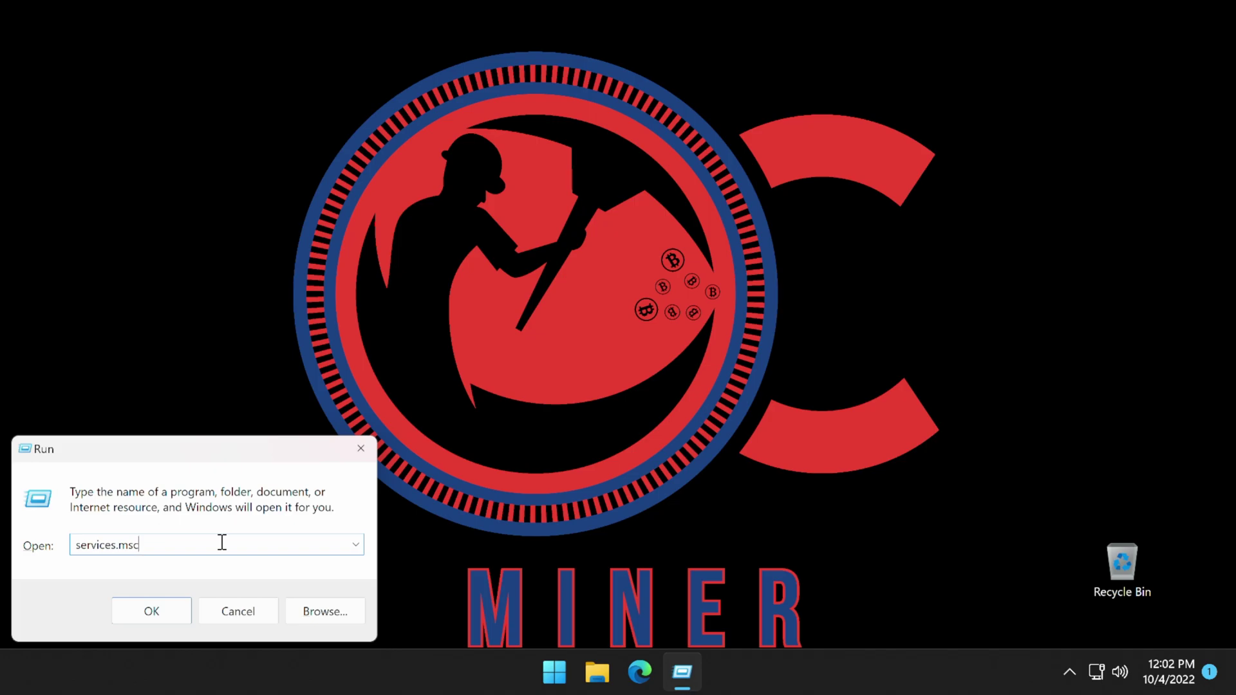
pyautogui.click(178, 611)
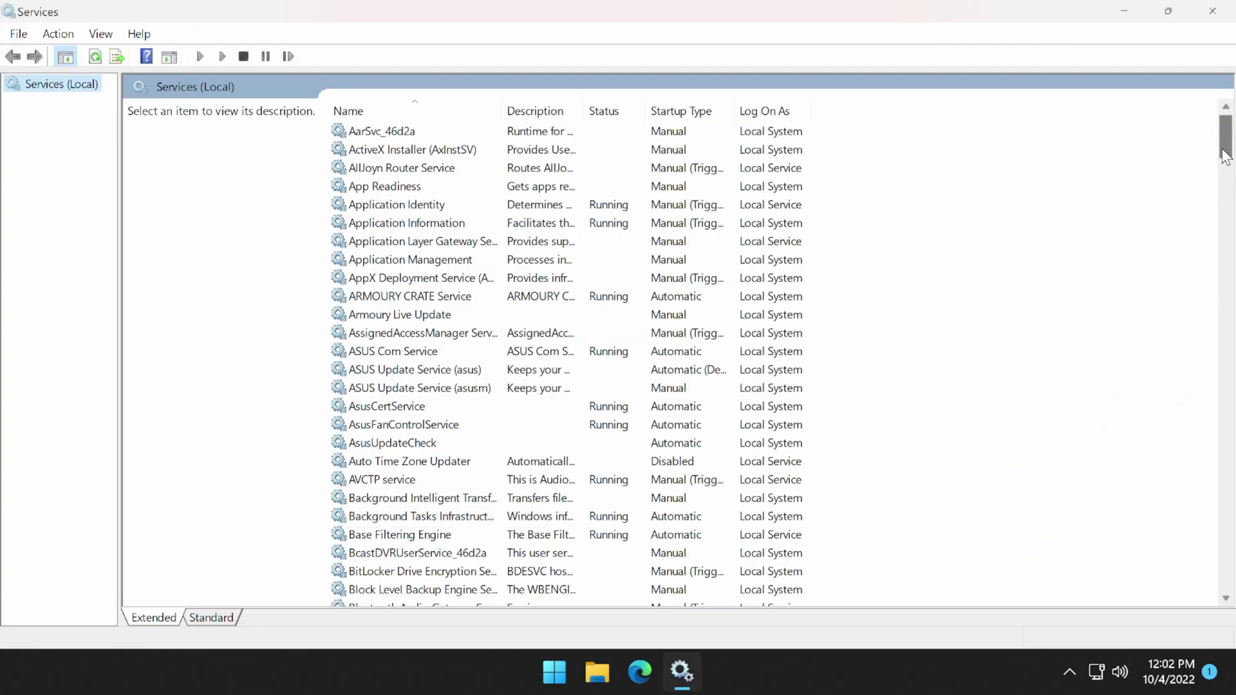
# Set the Windows Update service's startup type to Disabled, apply it, and close Services
pyautogui.moveTo(1225, 149); pyautogui.dragTo(1191, 559)
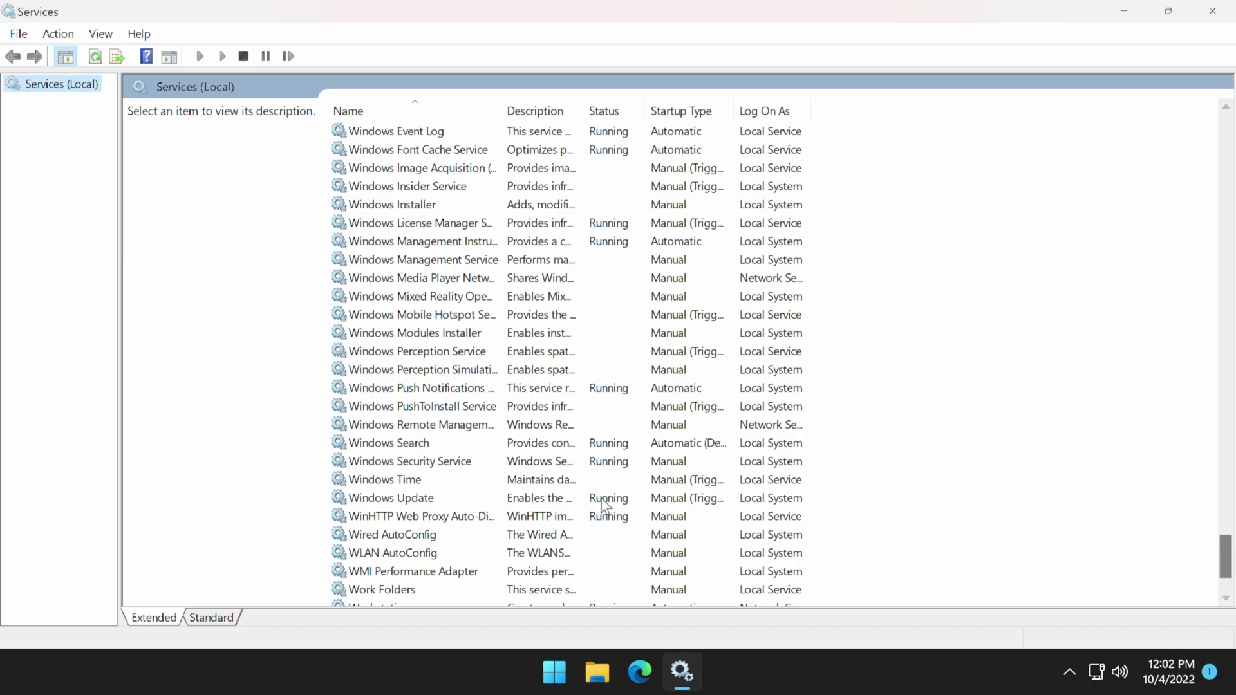
pyautogui.click(413, 502)
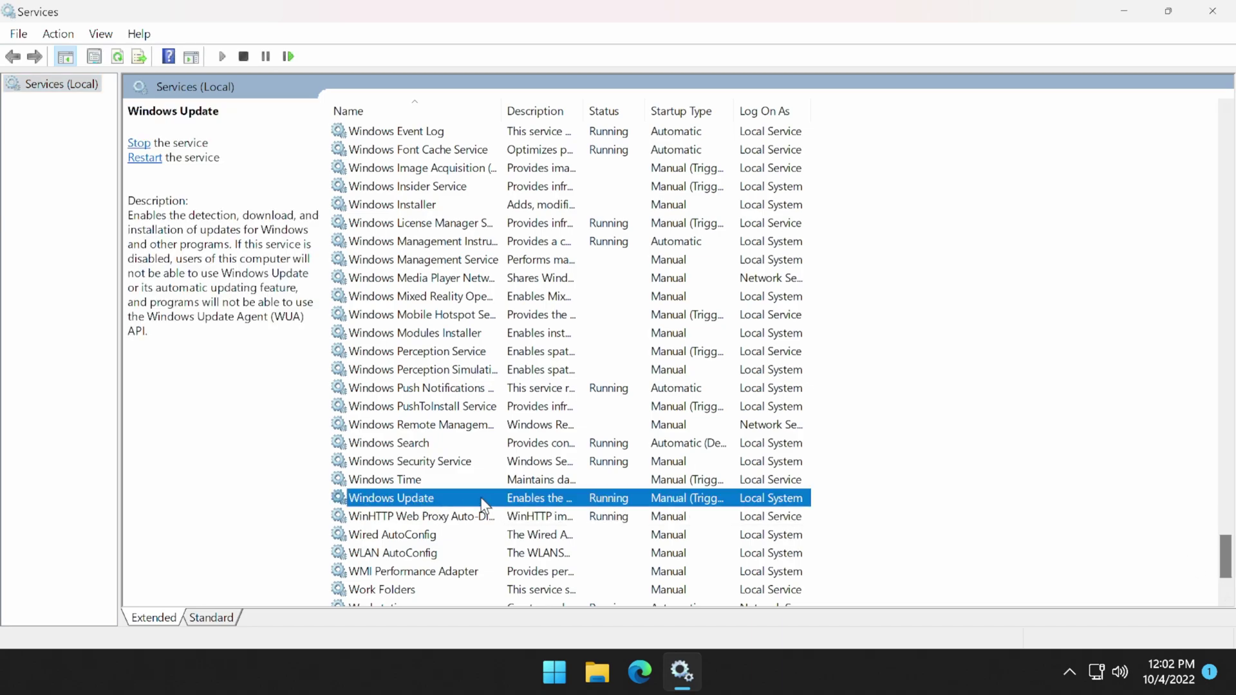
pyautogui.doubleClick(446, 500)
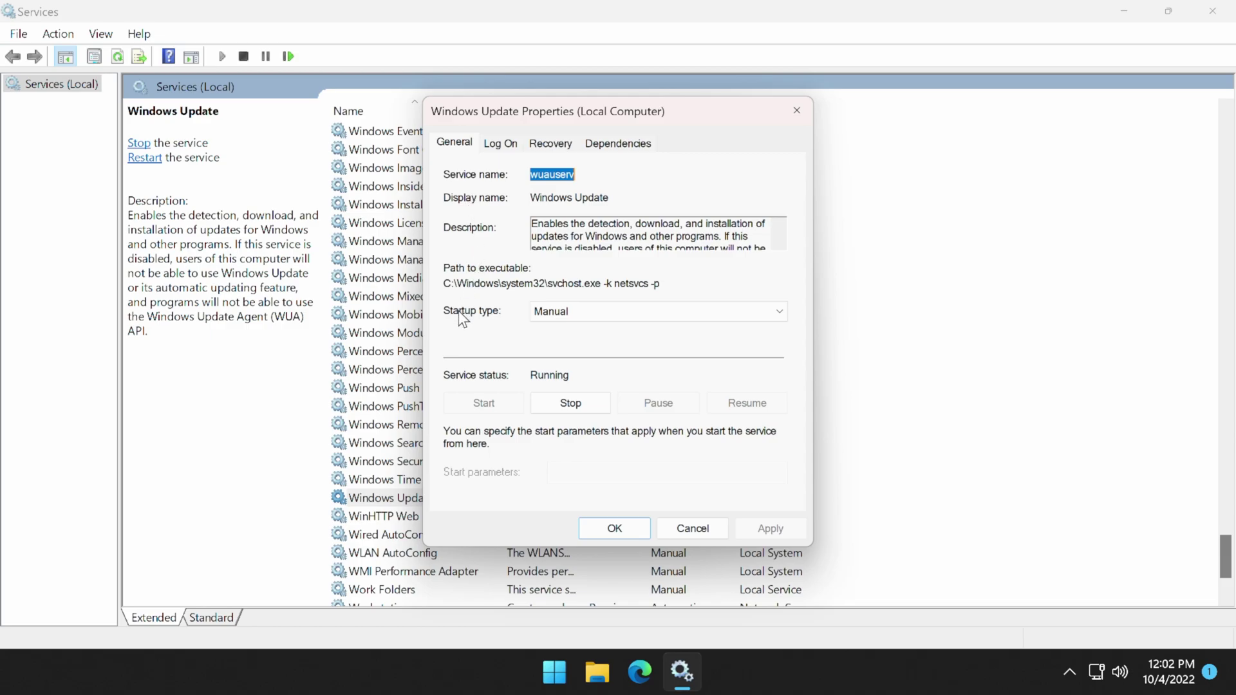
pyautogui.click(643, 311)
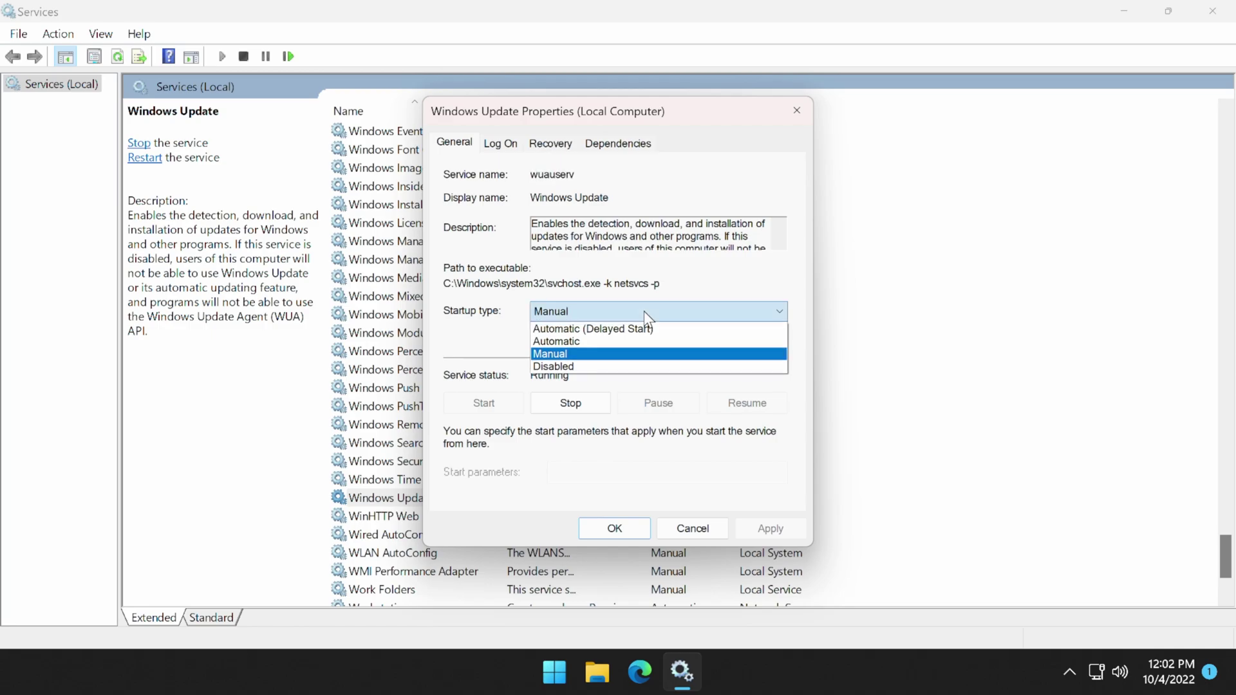
pyautogui.click(623, 368)
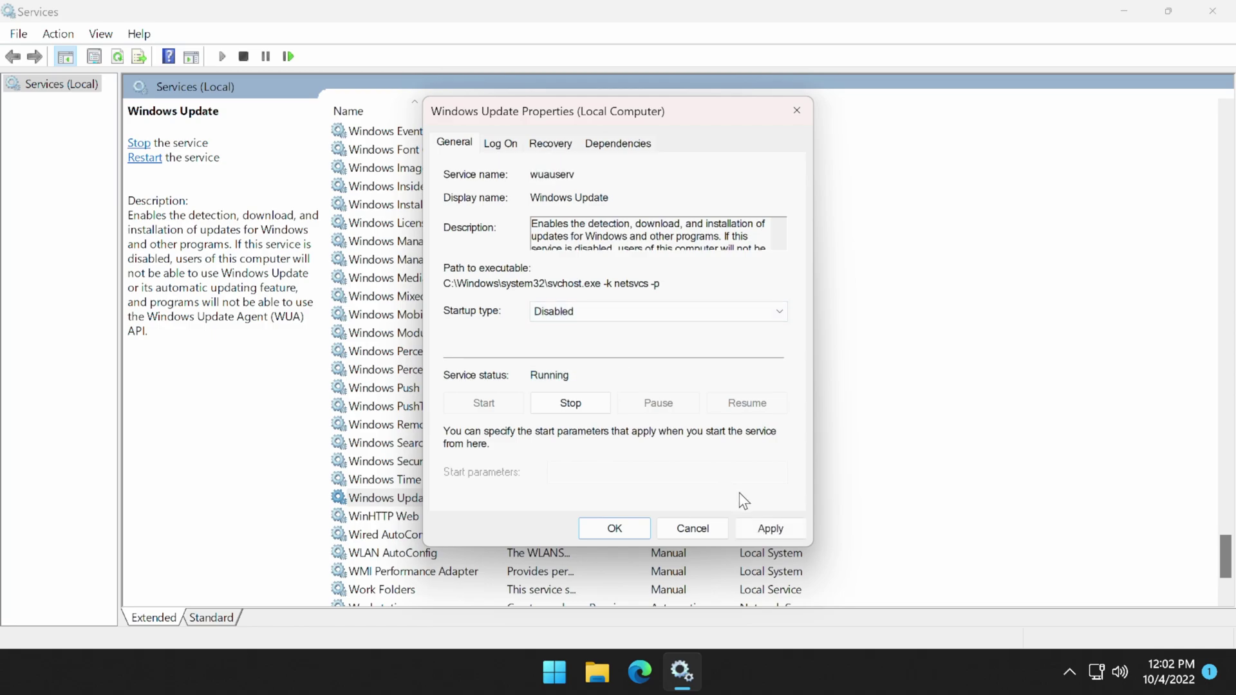
pyautogui.click(770, 529)
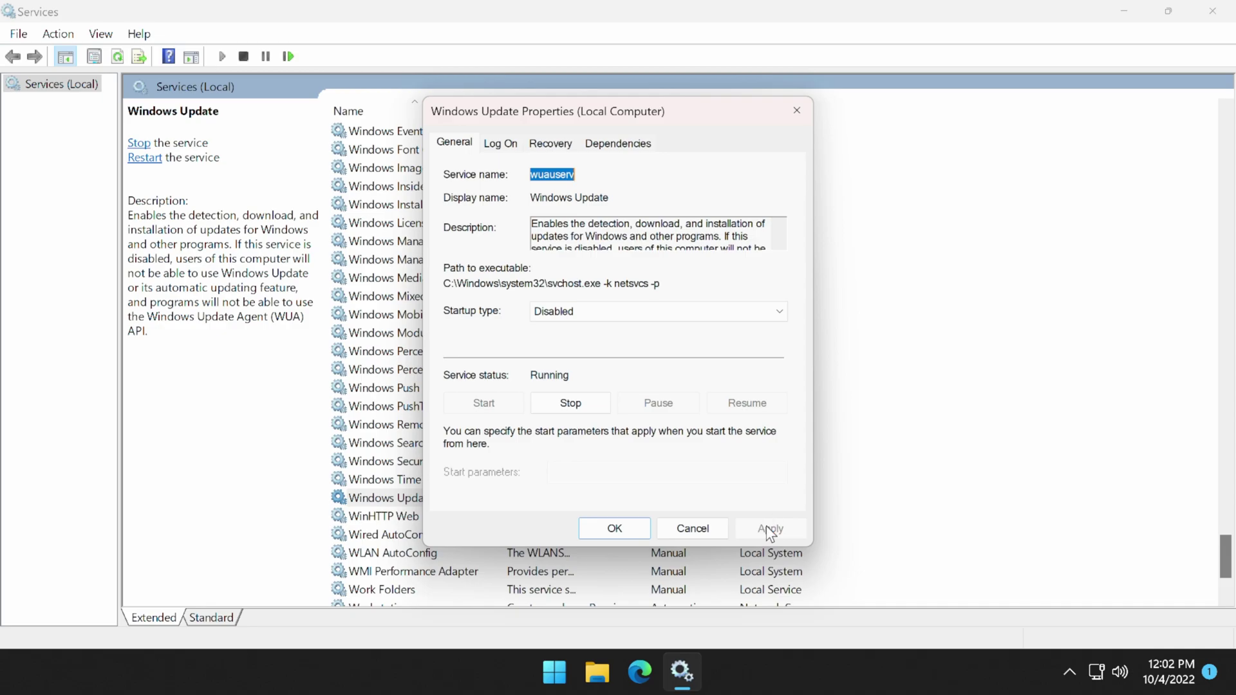
pyautogui.click(613, 527)
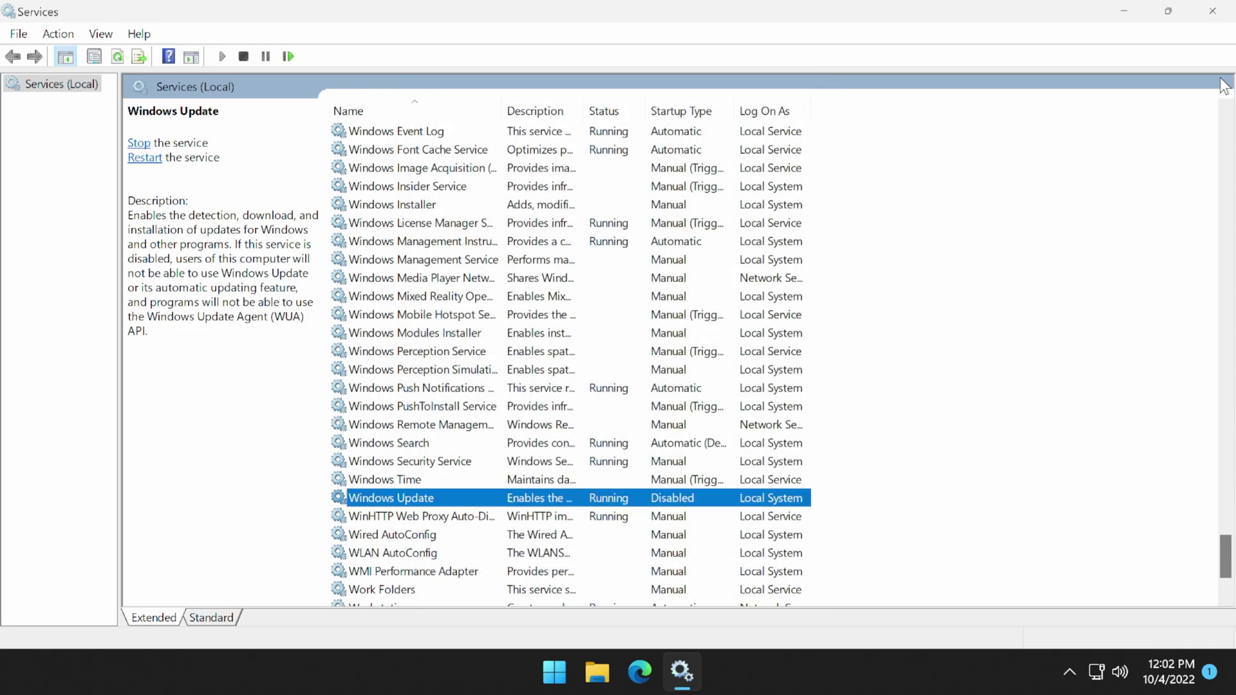
pyautogui.click(1212, 11)
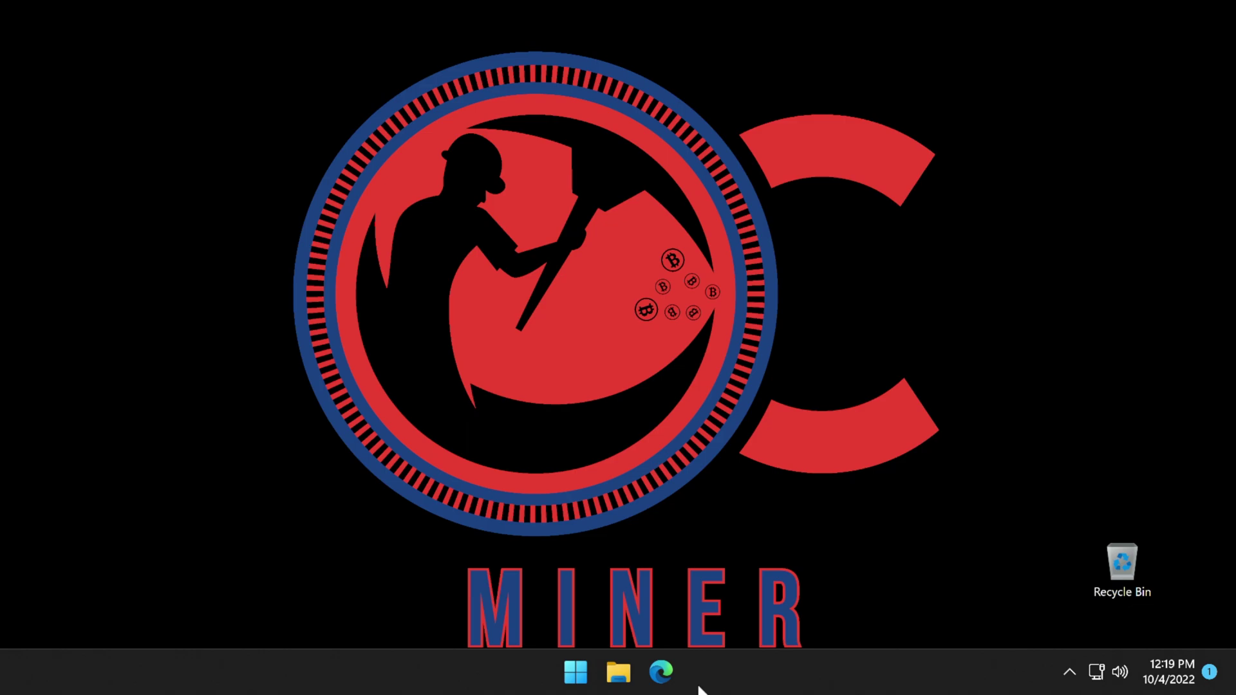
# Open Control Panel from a Start search, view by Large icons, and go to Power Options
pyautogui.click(576, 676)
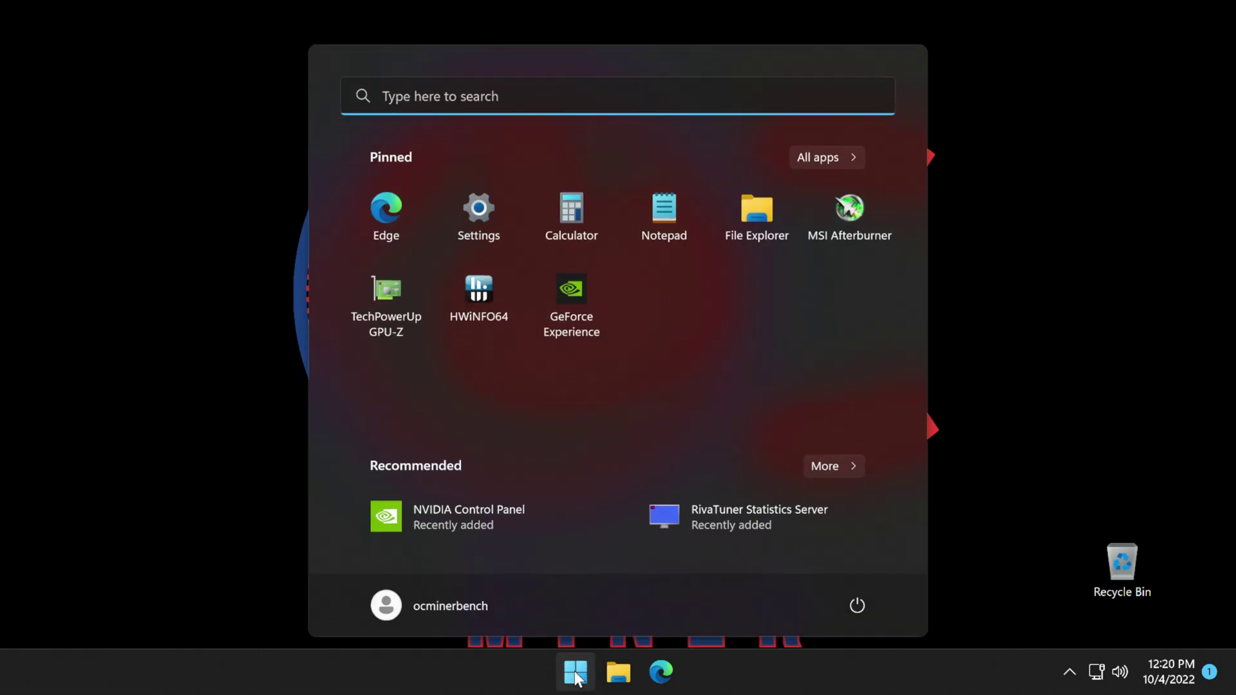
pyautogui.click(508, 97)
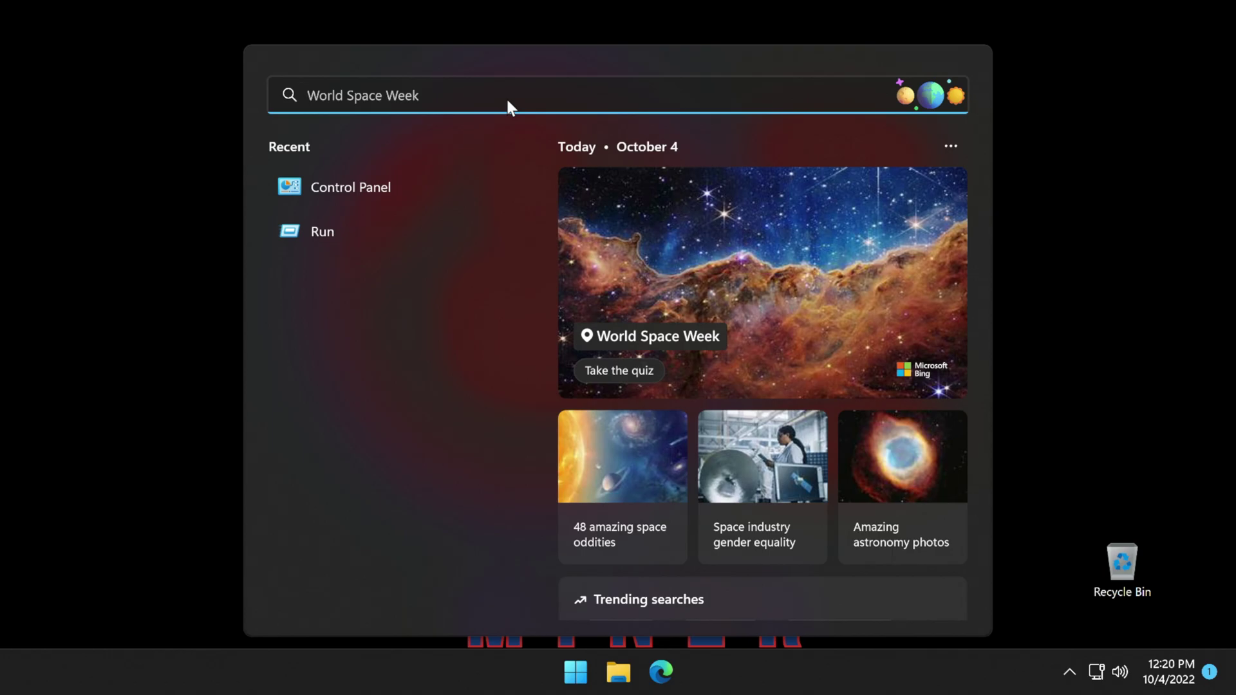
pyautogui.write('control panel')
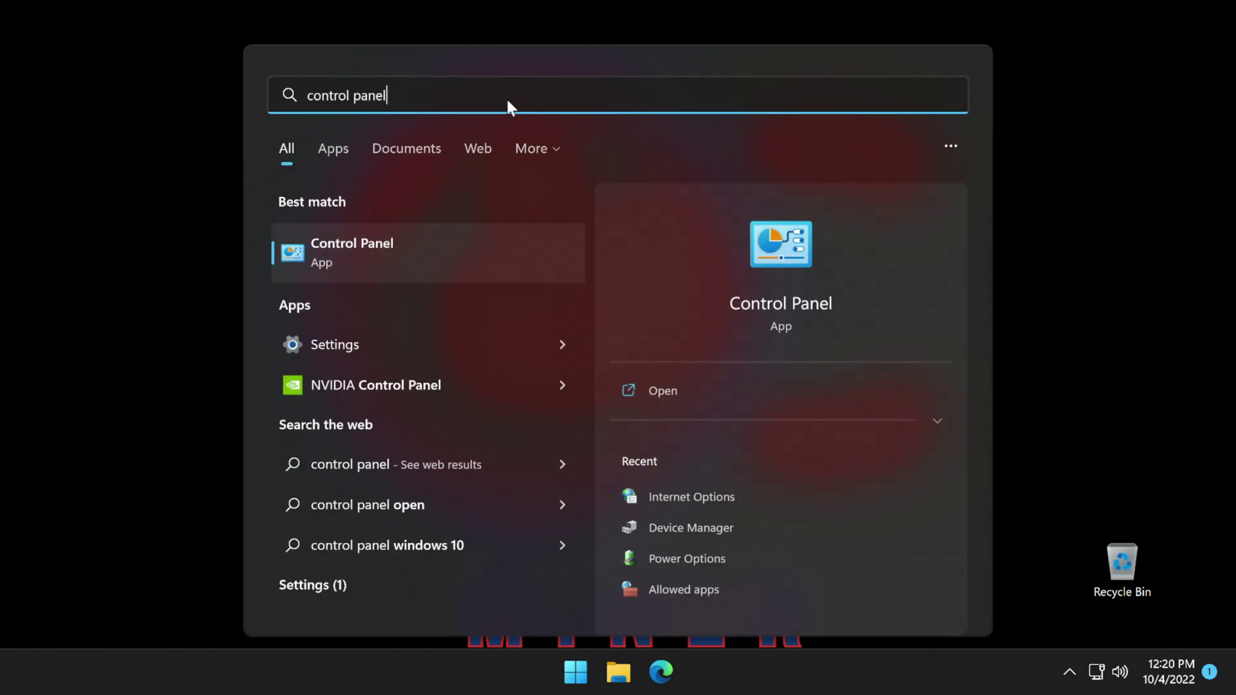
pyautogui.press('Return')
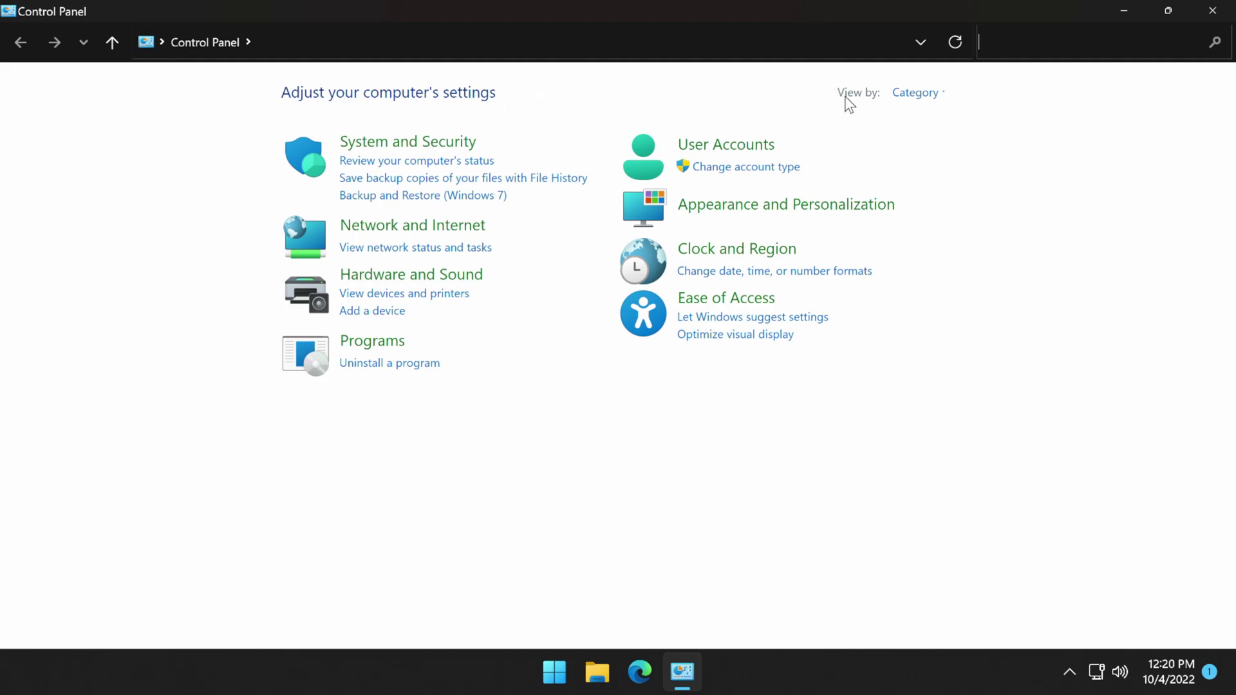
pyautogui.click(932, 94)
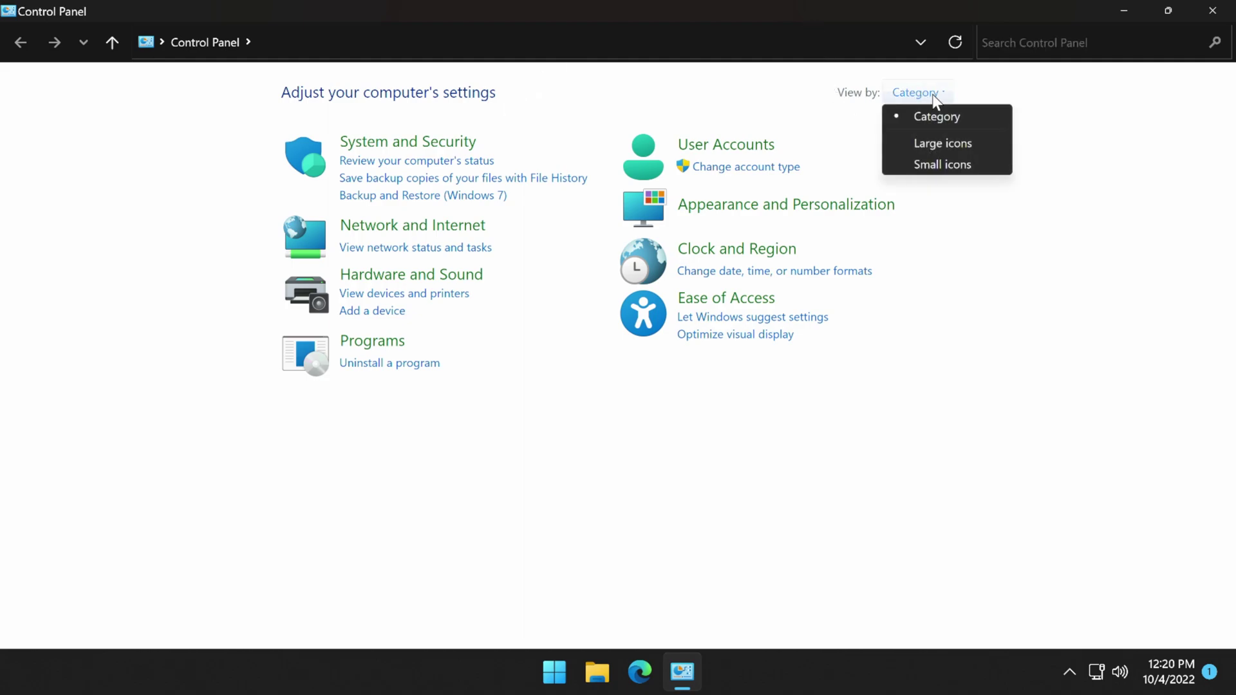
pyautogui.click(944, 144)
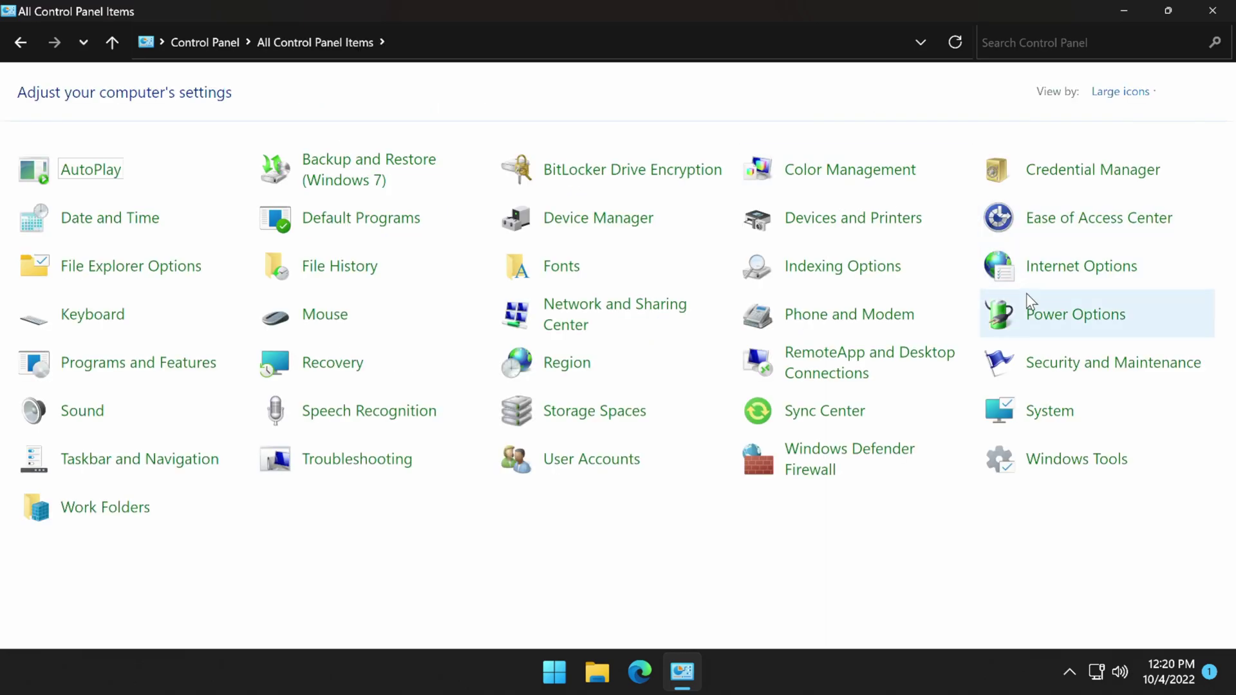
pyautogui.click(1070, 322)
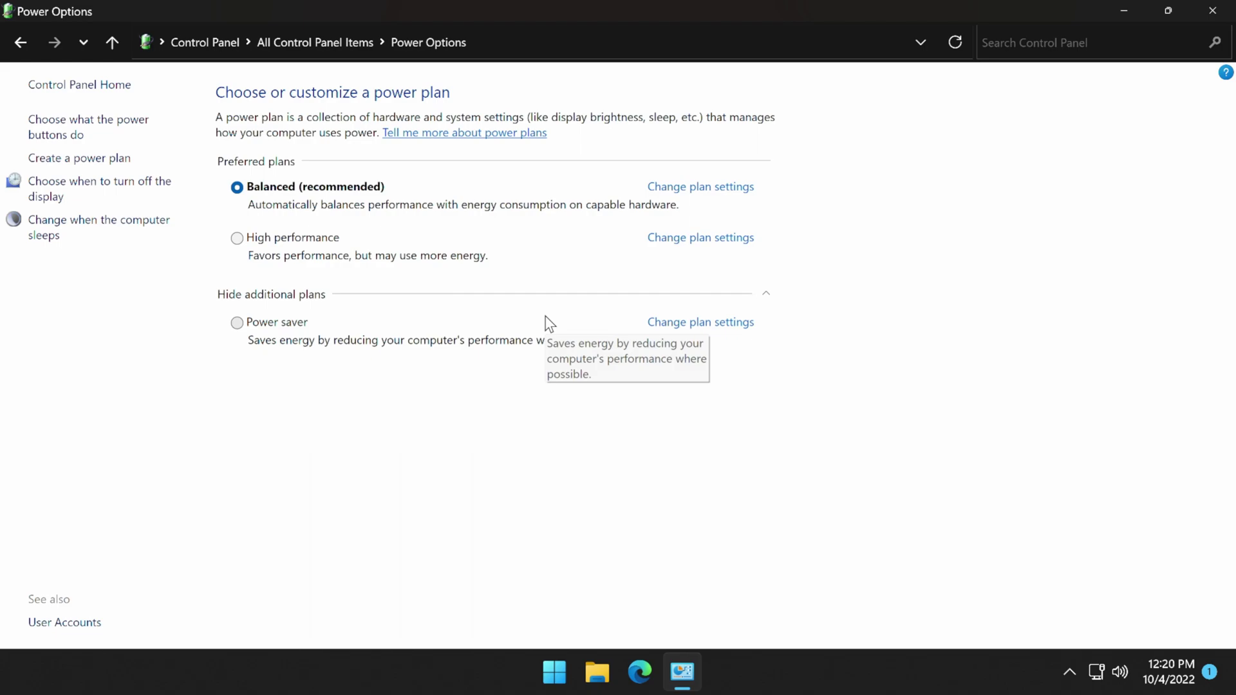
# Switch to the High performance plan and set its display turn-off time to Never
pyautogui.click(256, 239)
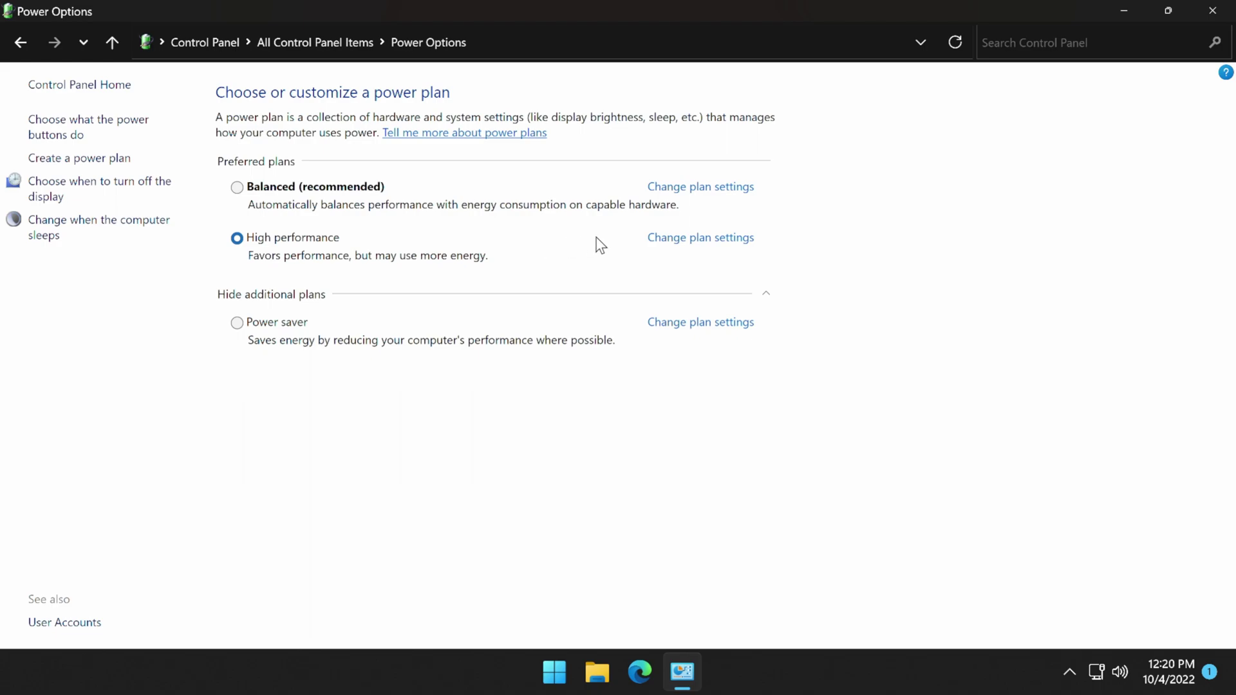
pyautogui.click(712, 239)
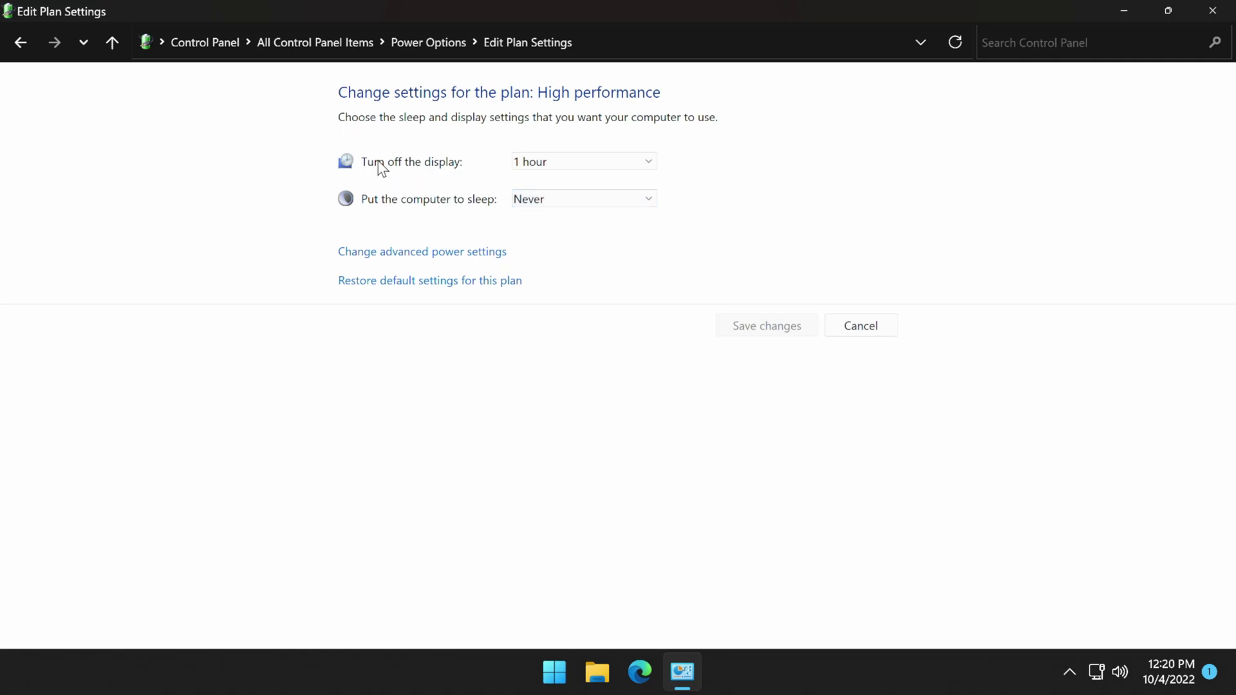
pyautogui.click(582, 168)
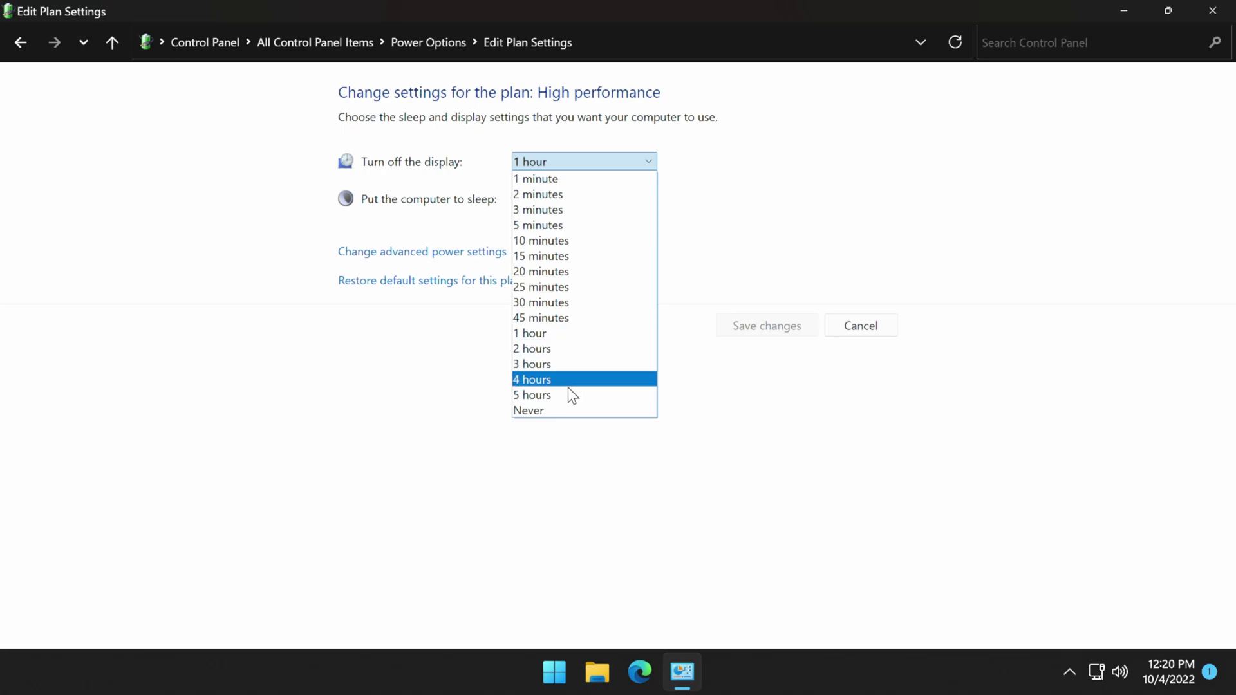
pyautogui.click(576, 412)
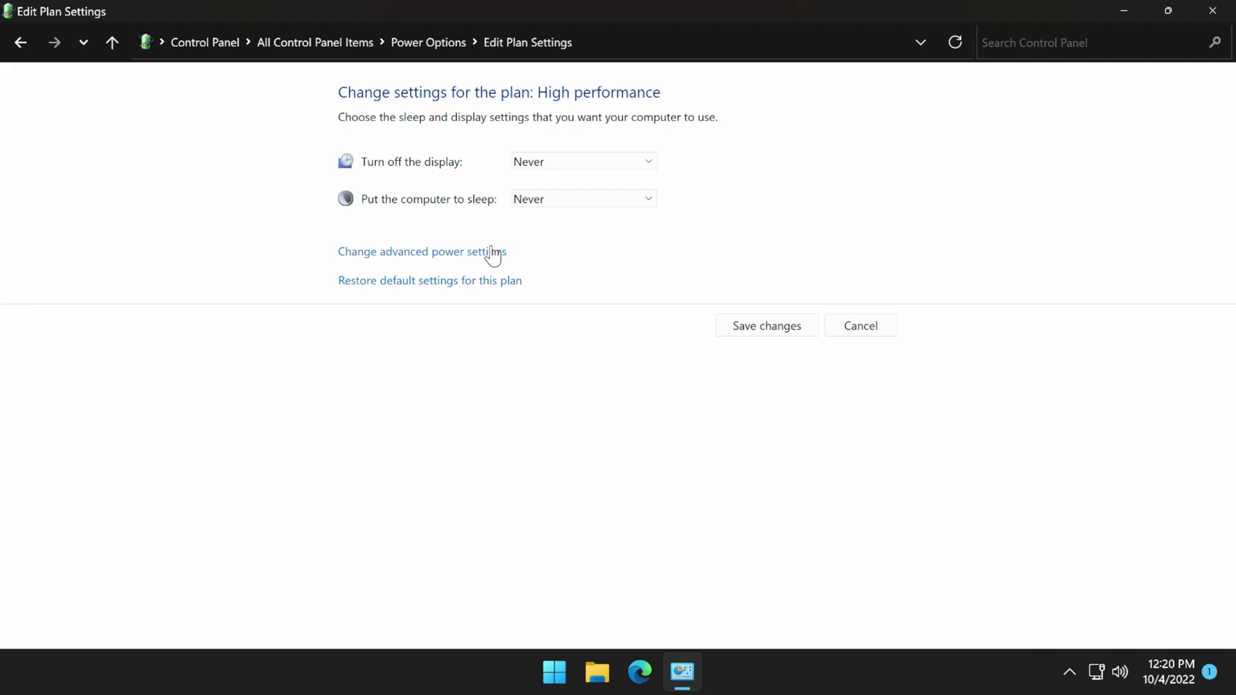
pyautogui.click(420, 255)
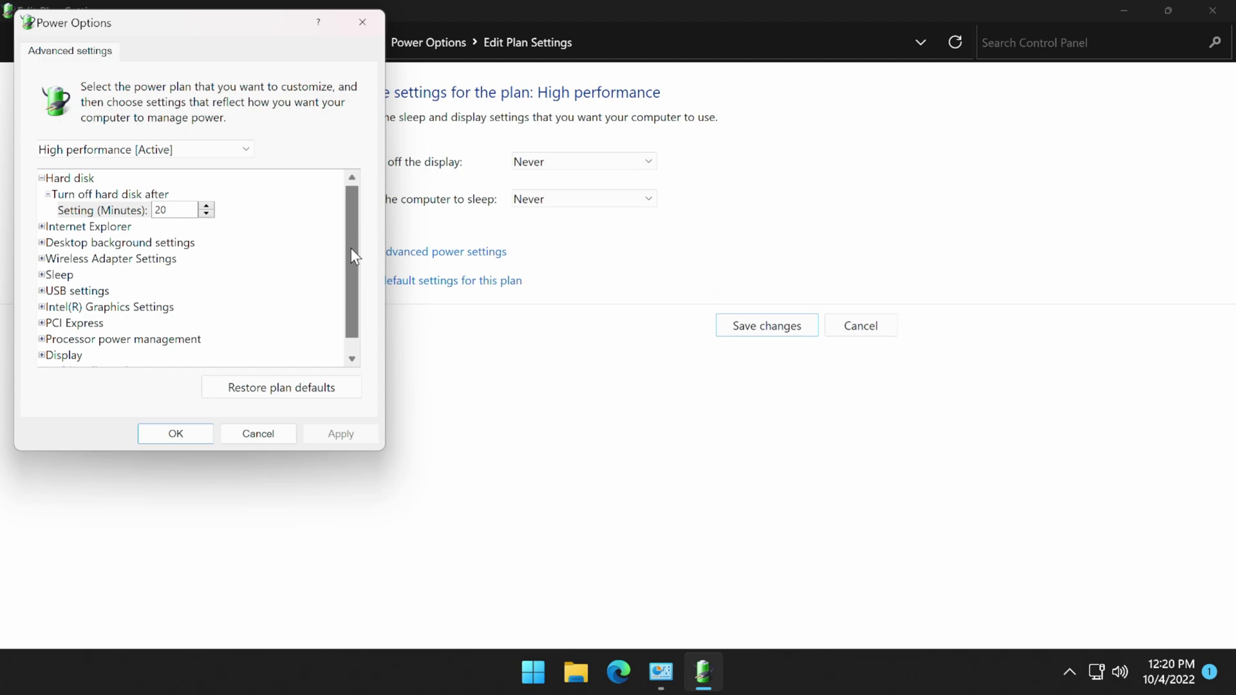
# Expand PCI Express > Link State Power Management to confirm it is Off
pyautogui.scroll(-1, 350, 251)
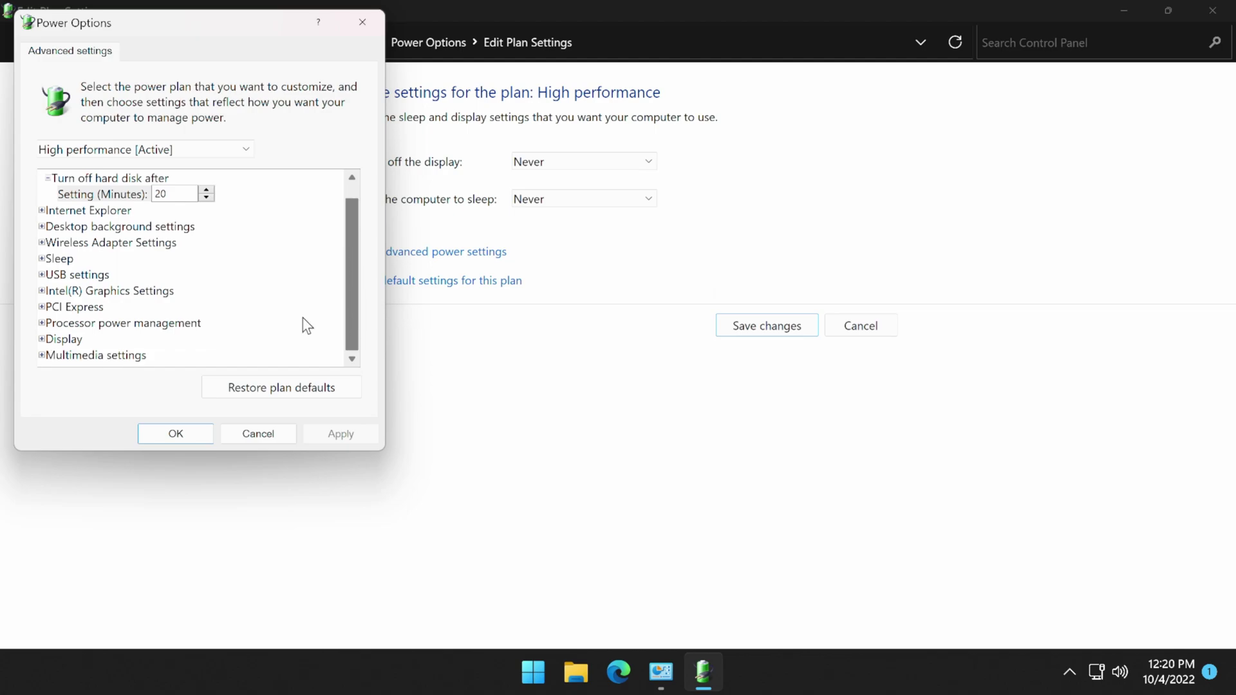
pyautogui.click(41, 307)
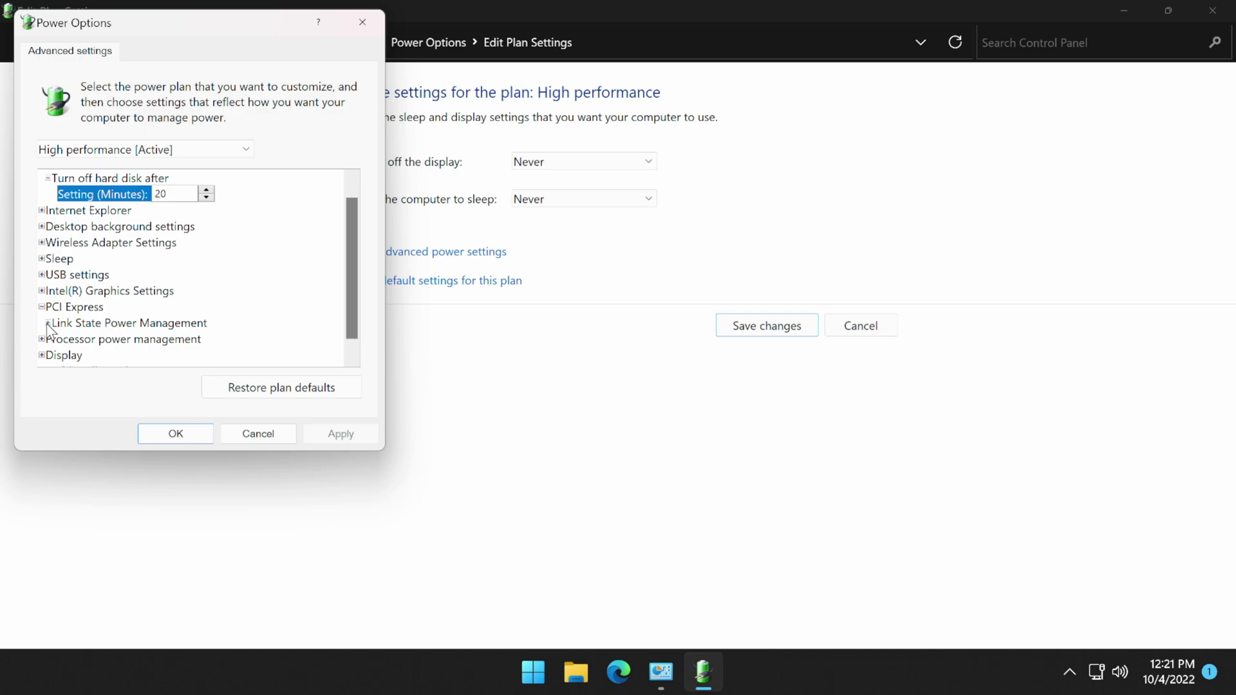
pyautogui.click(48, 323)
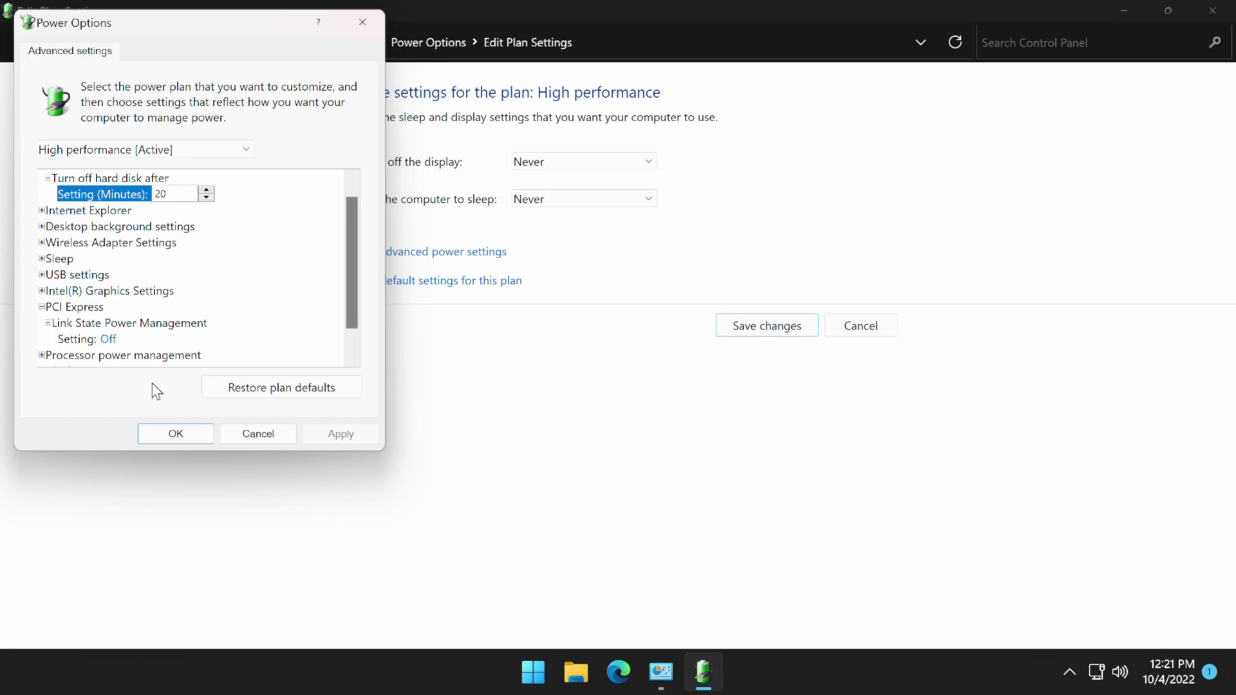
# Close advanced settings, save the High performance plan changes, and close Power Options
pyautogui.click(176, 434)
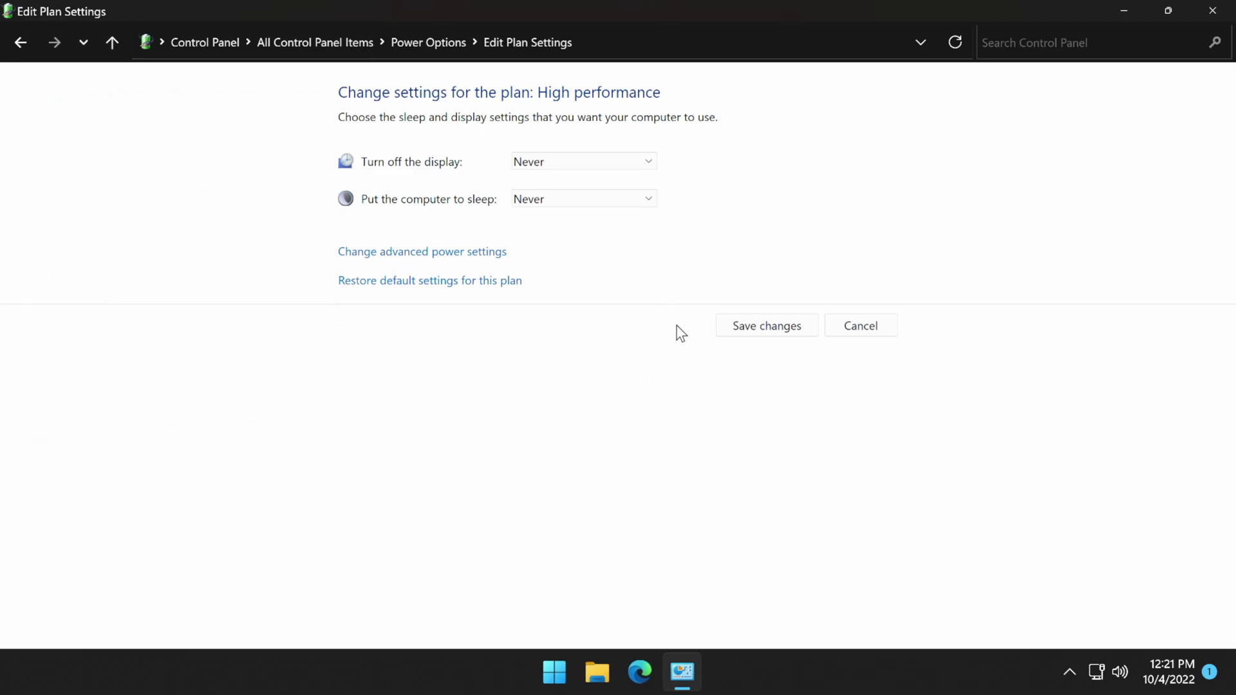
pyautogui.click(743, 327)
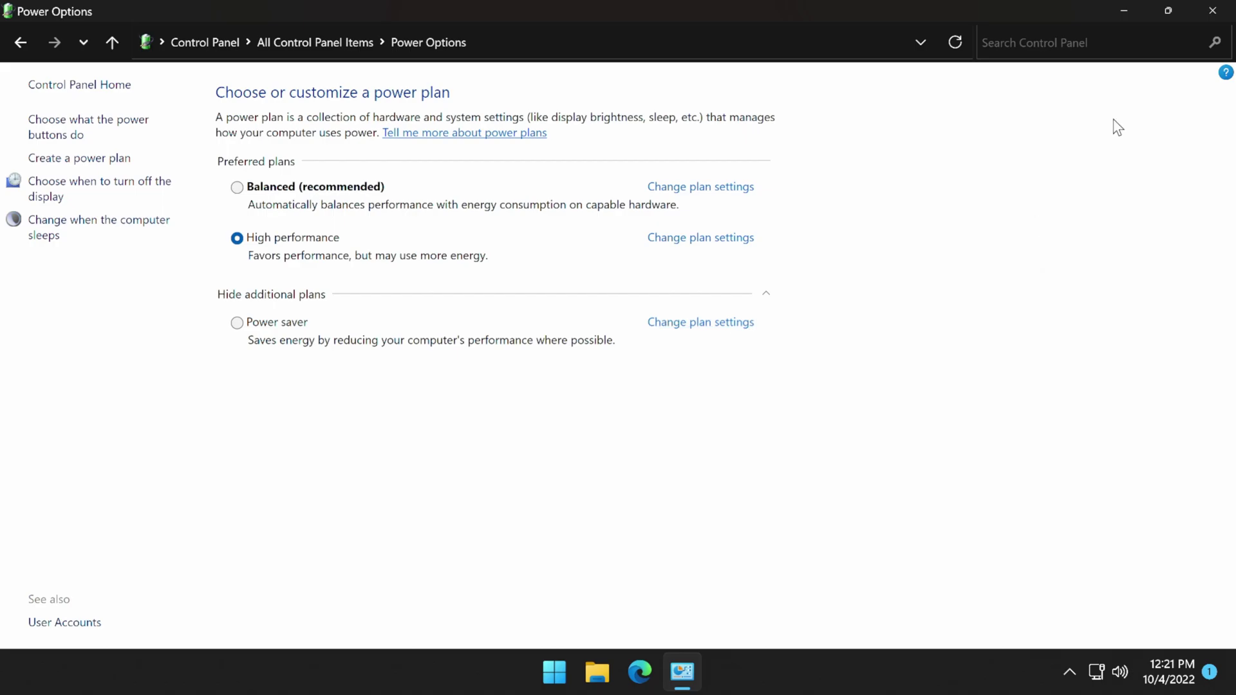
pyautogui.click(1228, 9)
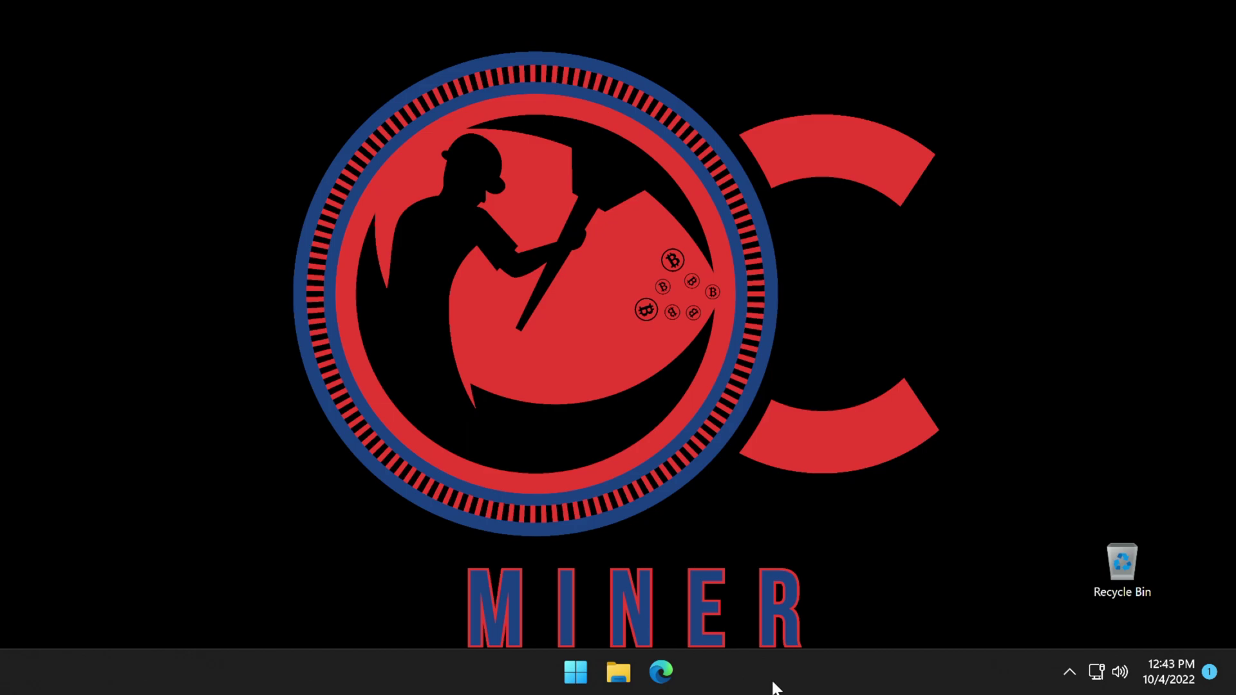
# Open Performance Options via a pasted Start search and choose Adjust for best performance
pyautogui.click(575, 673)
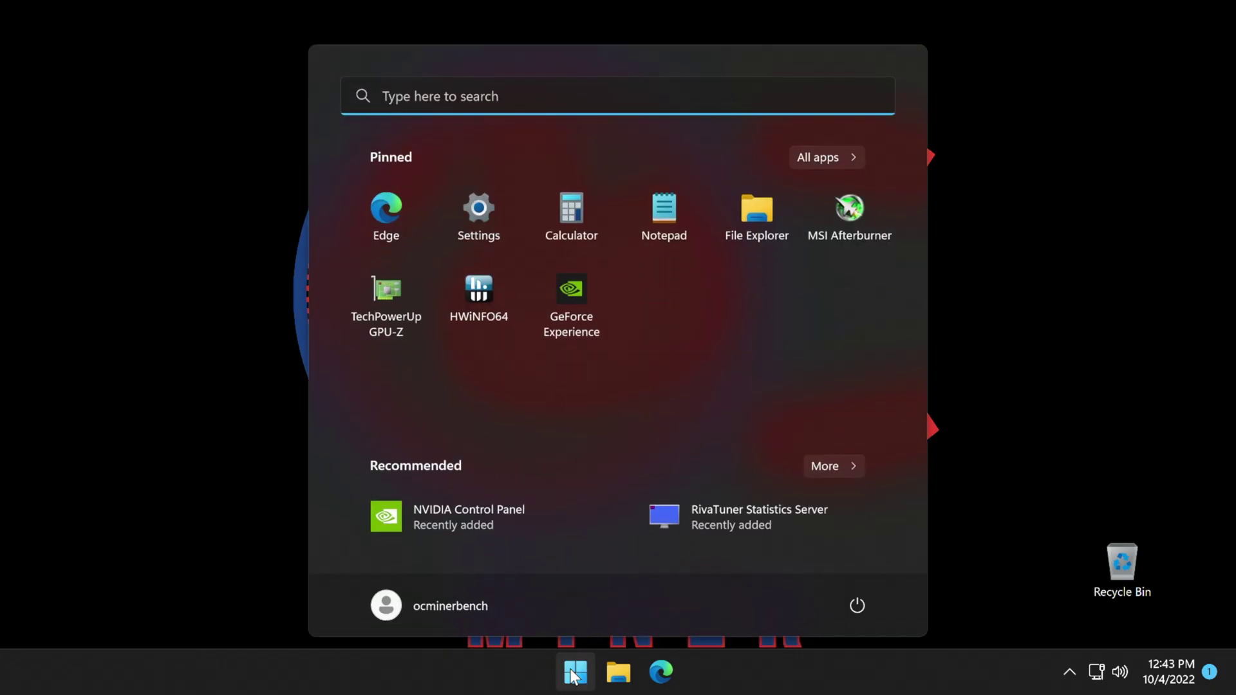
pyautogui.click(502, 98)
pyautogui.rightClick(502, 98)
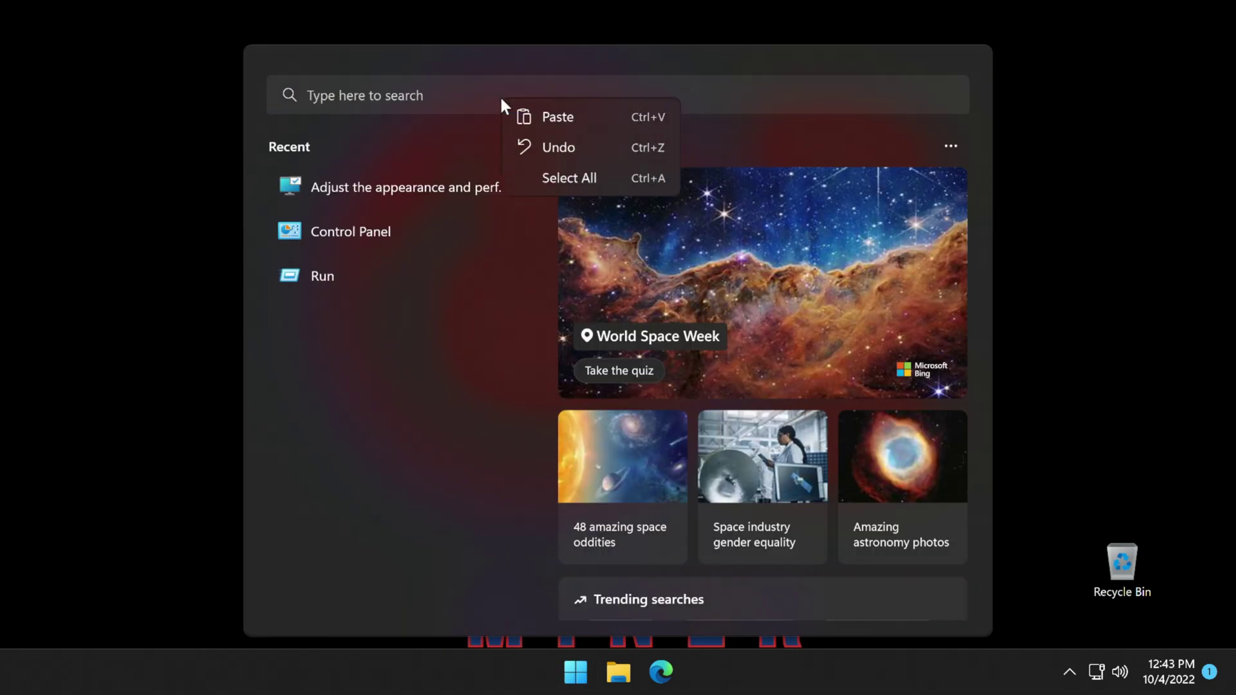
pyautogui.click(561, 118)
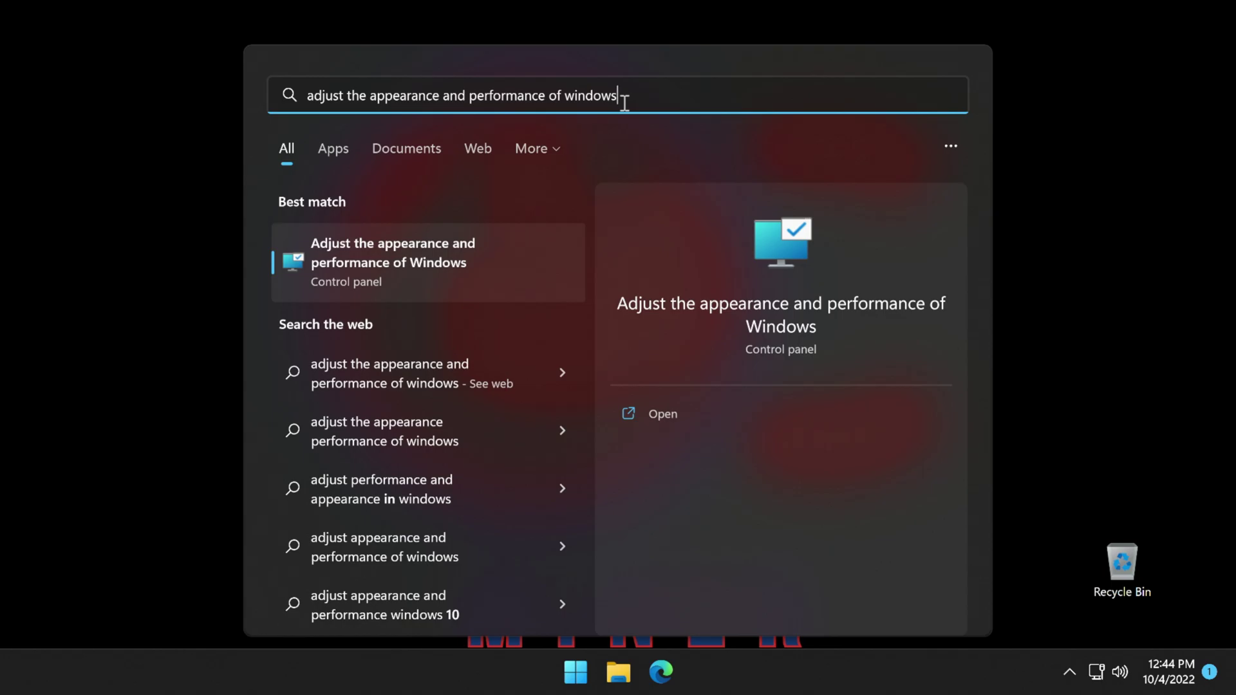
pyautogui.press('Return')
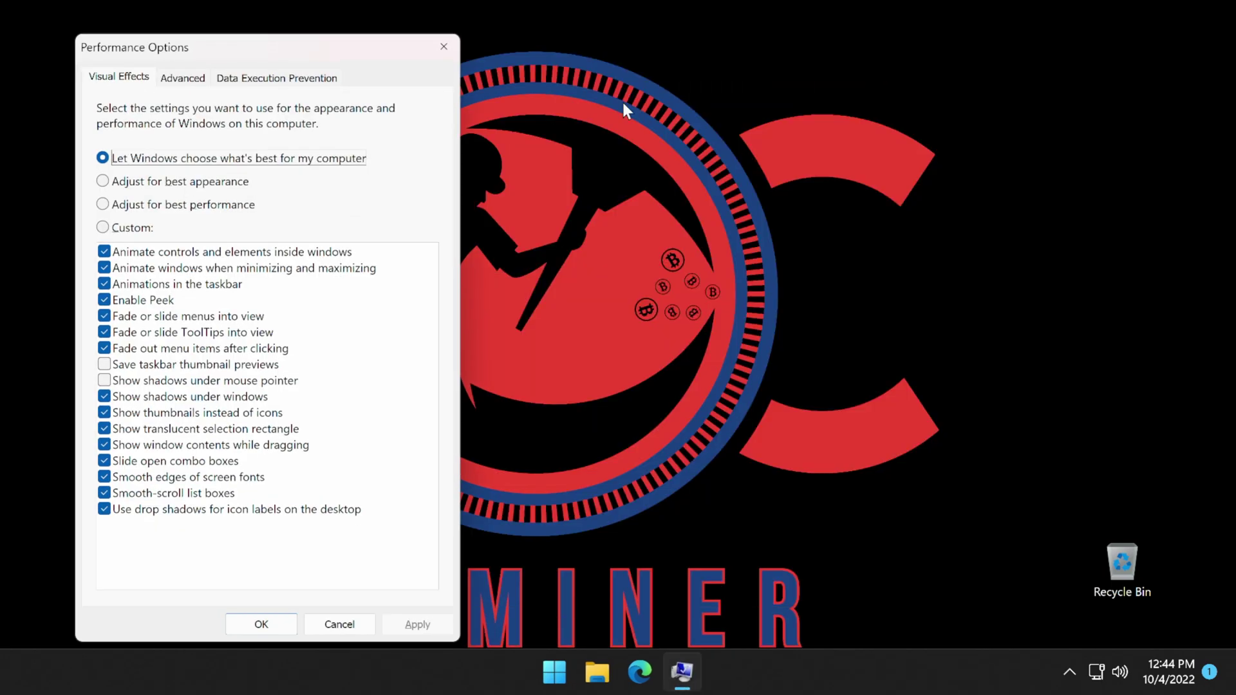
pyautogui.moveTo(252, 42); pyautogui.dragTo(272, 39)
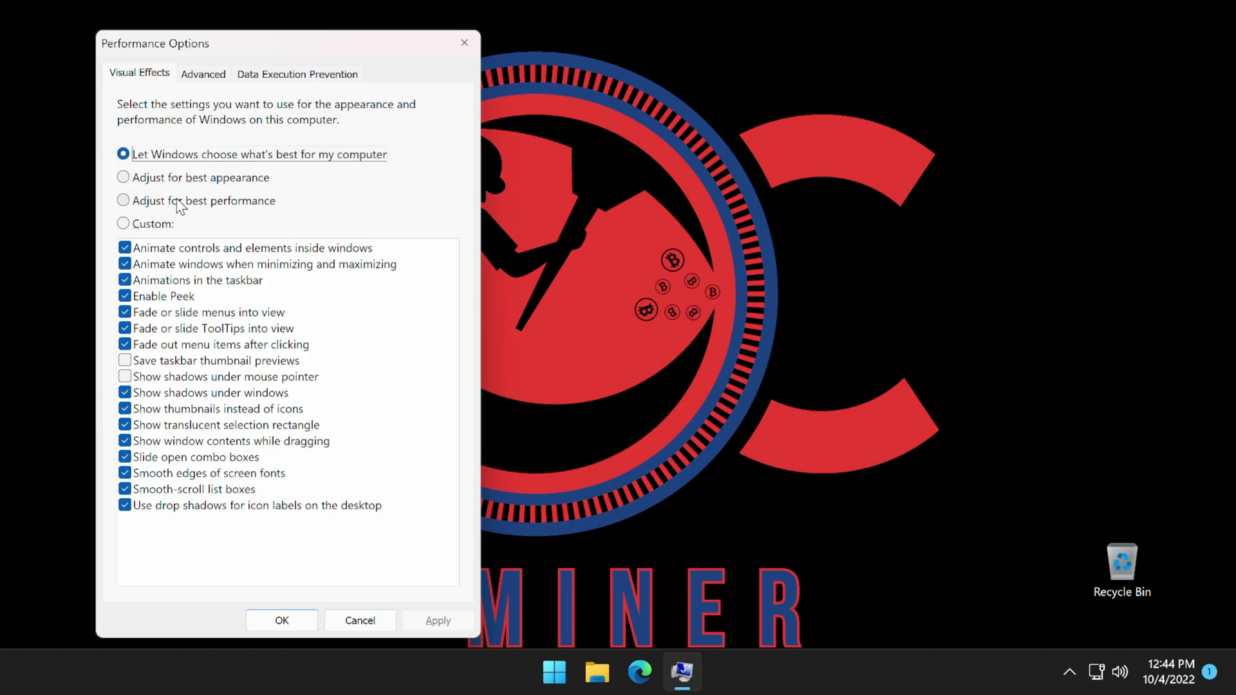
pyautogui.click(141, 202)
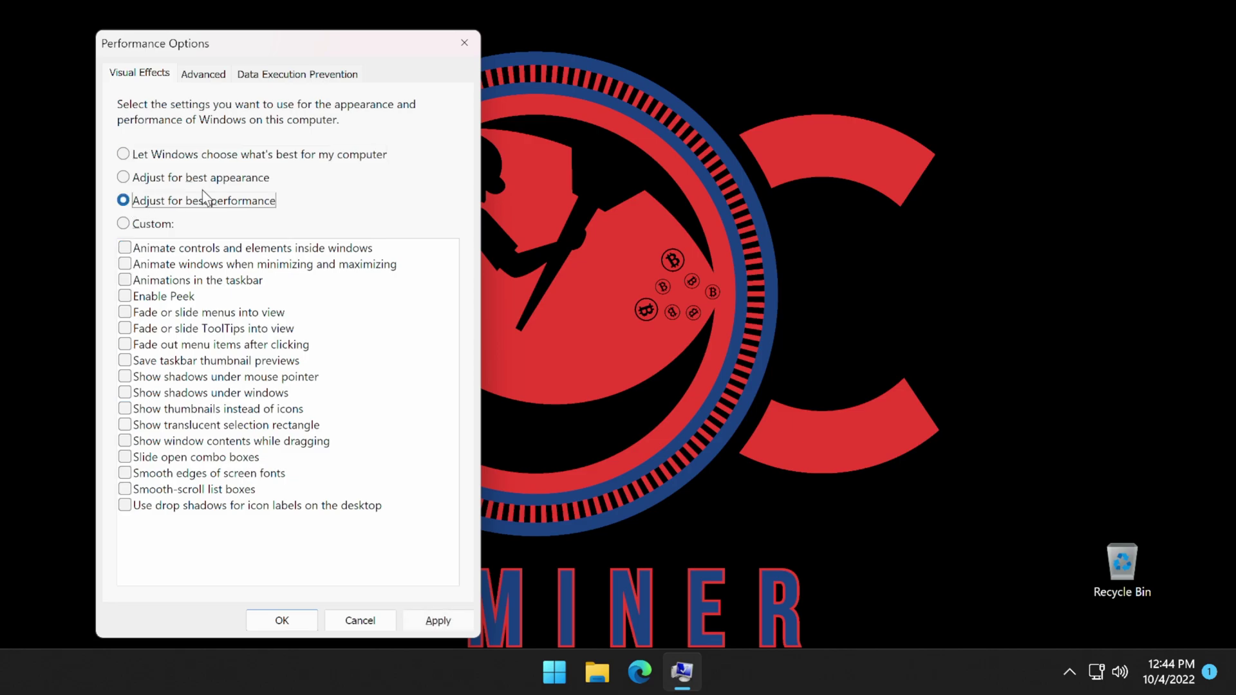
pyautogui.click(194, 76)
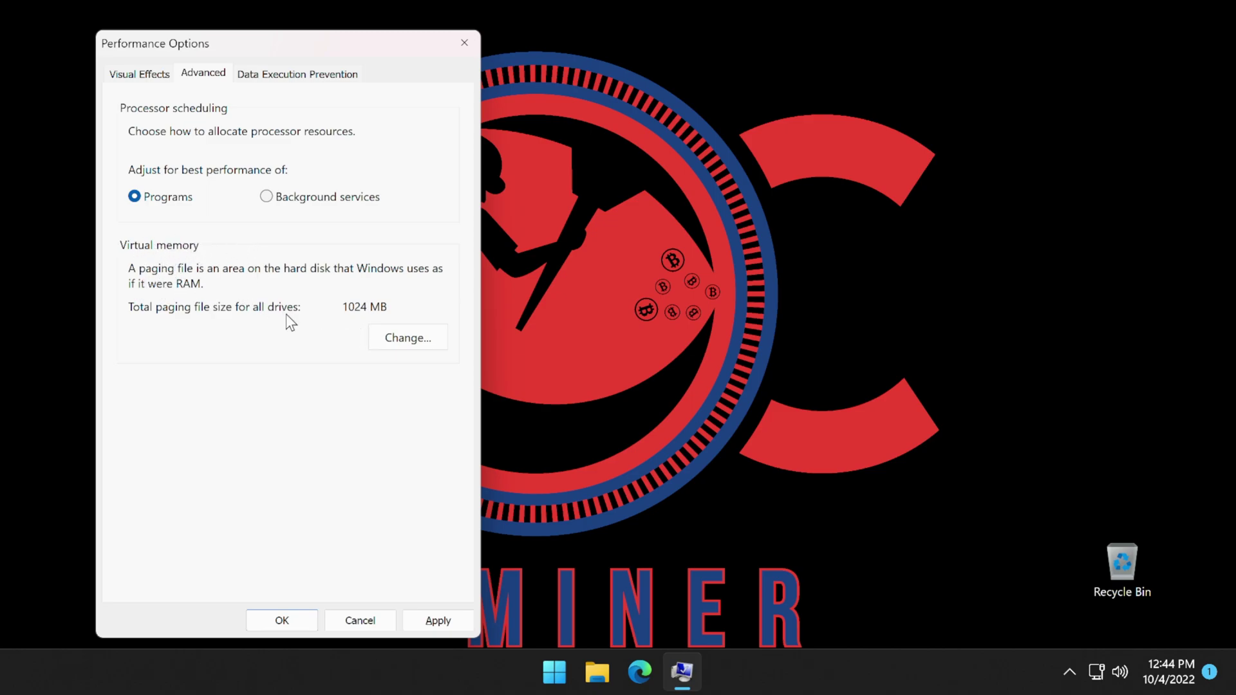
# In Virtual Memory, turn off automatic paging file management and choose Custom size for C:
pyautogui.click(410, 341)
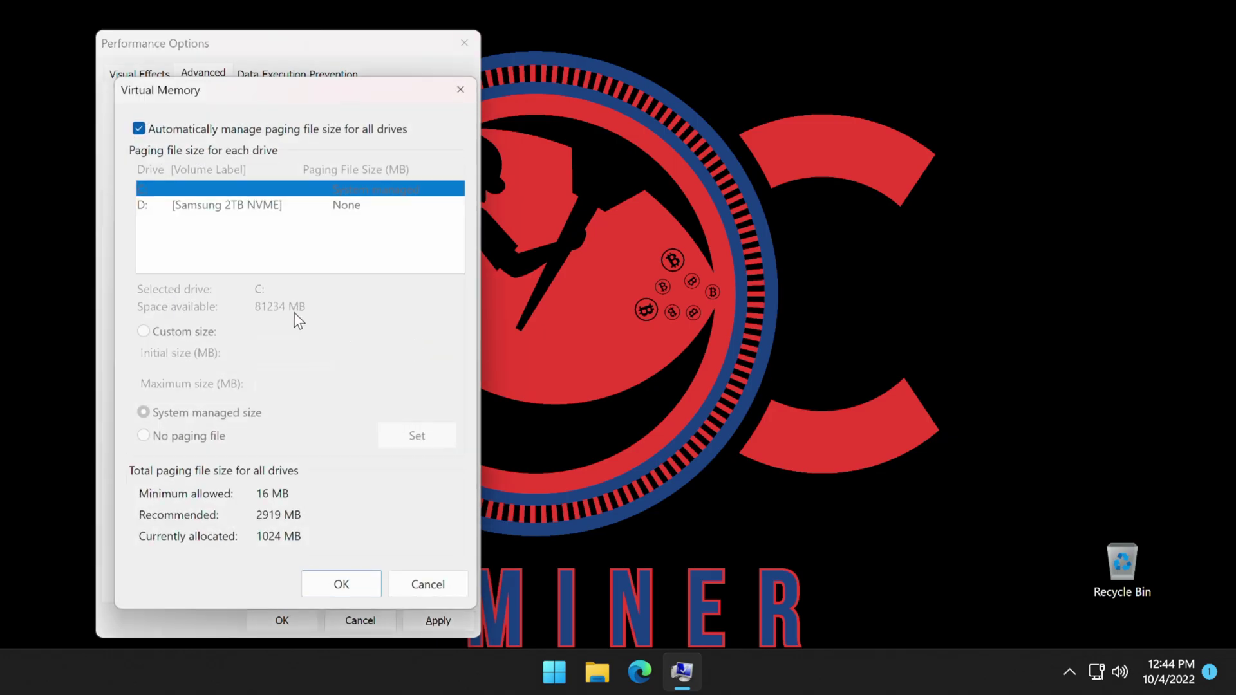
pyautogui.click(138, 129)
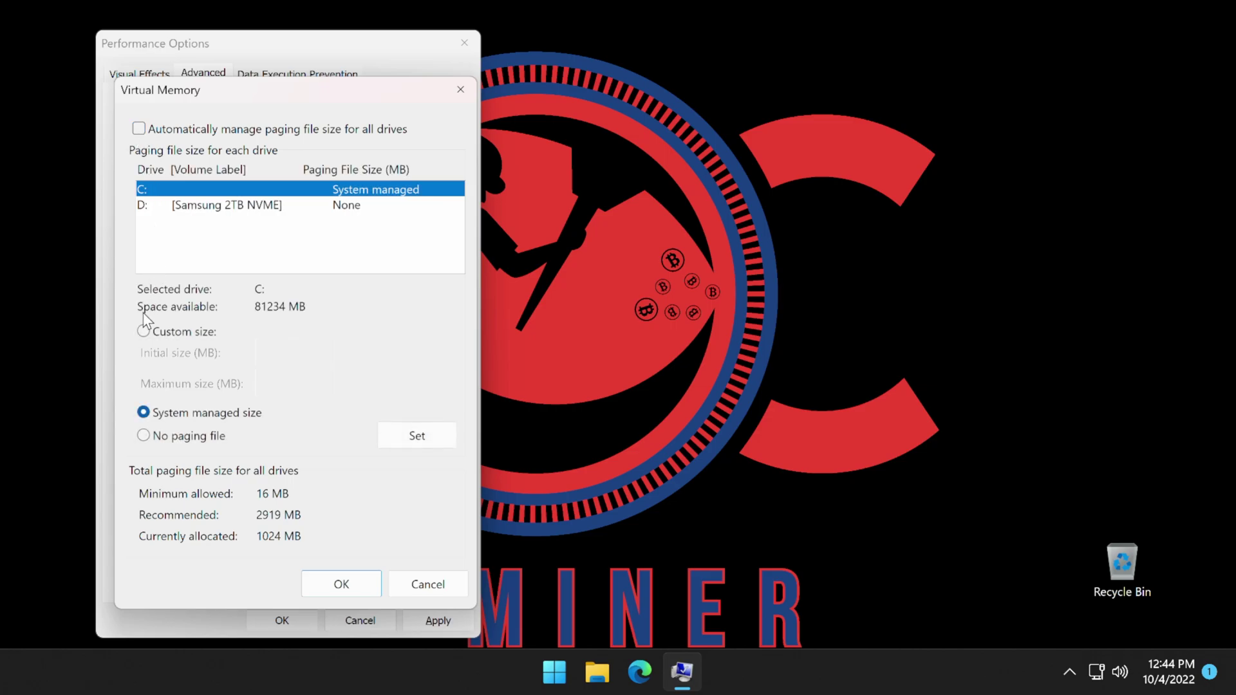
pyautogui.click(143, 330)
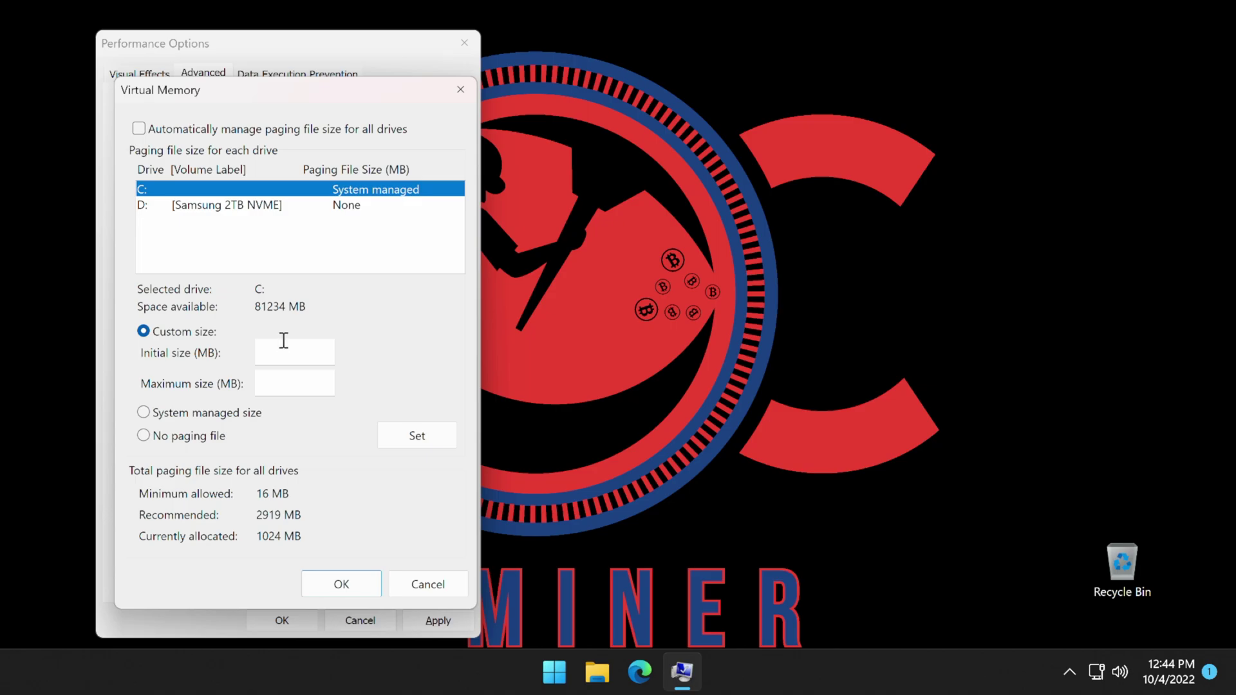
pyautogui.click(546, 679)
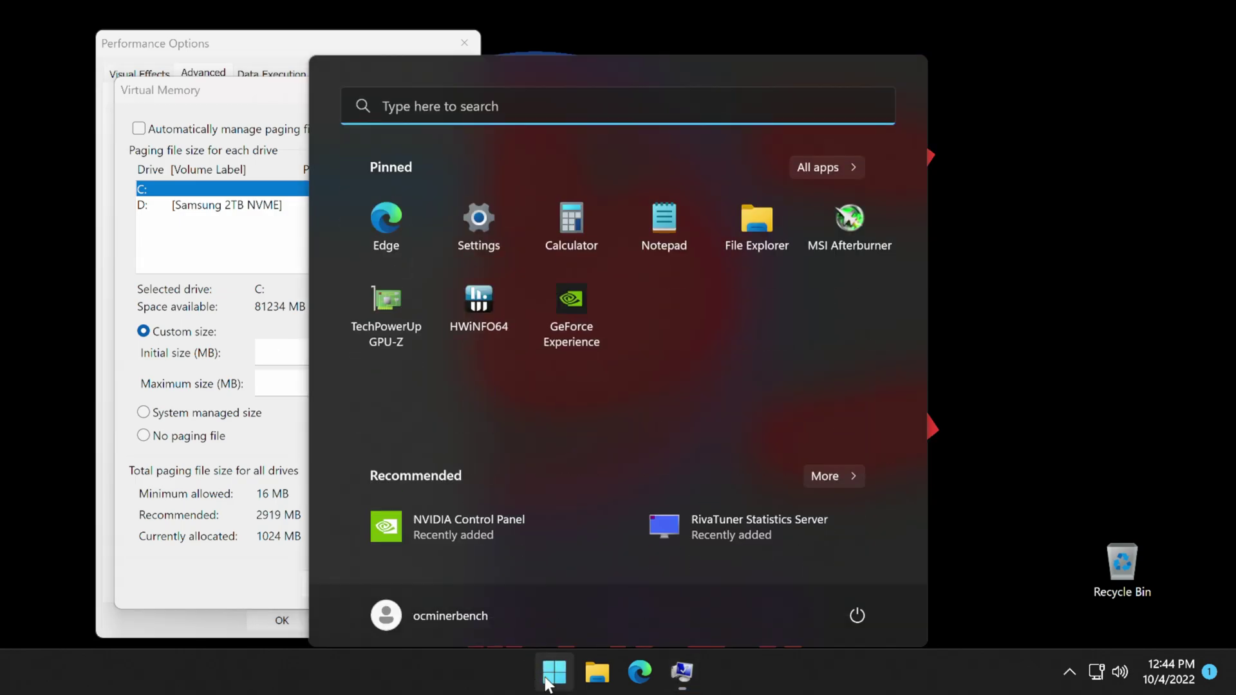
# Launch GPU-Z with admin approval and check the NVIDIA GeForce RTX 3080's 10240 MB memory
pyautogui.click(397, 310)
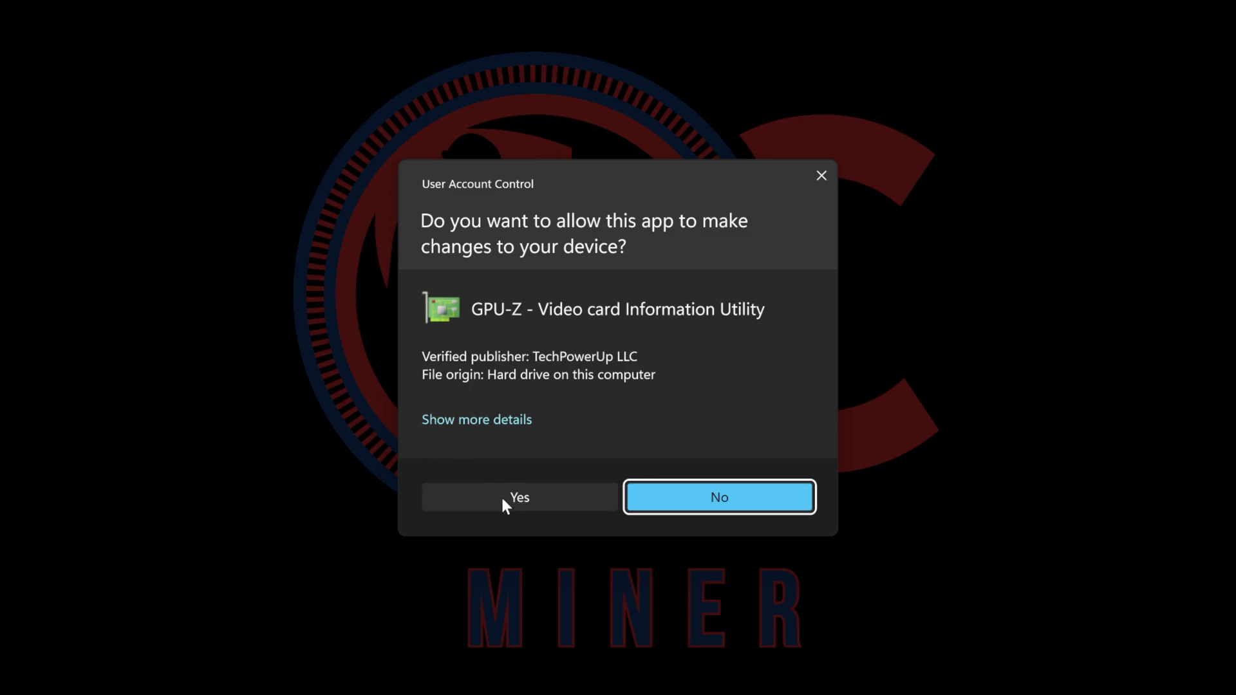
pyautogui.click(503, 499)
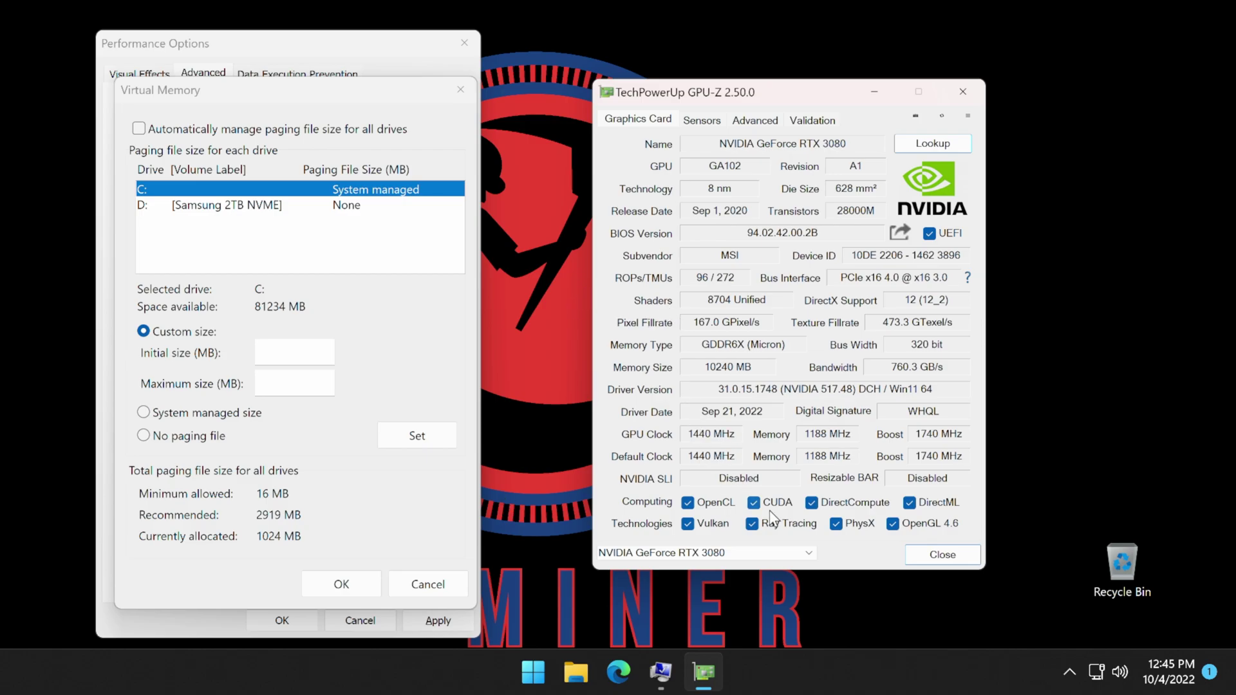
pyautogui.moveTo(770, 511)
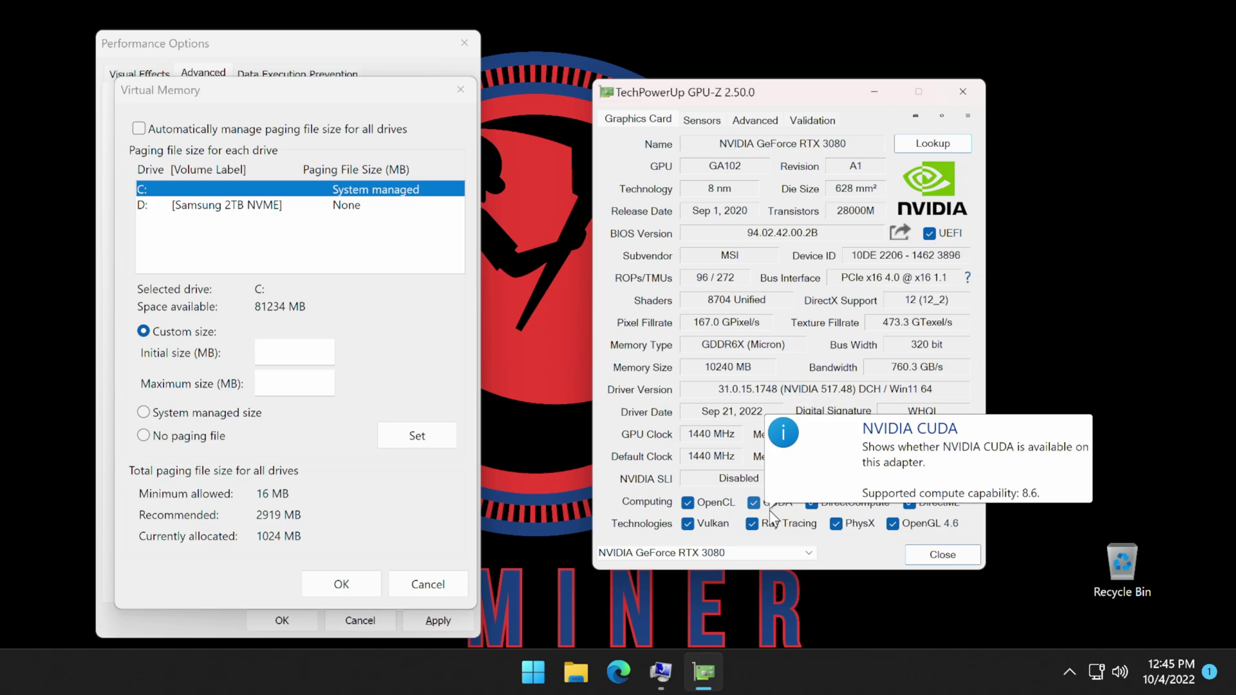
pyautogui.click(806, 556)
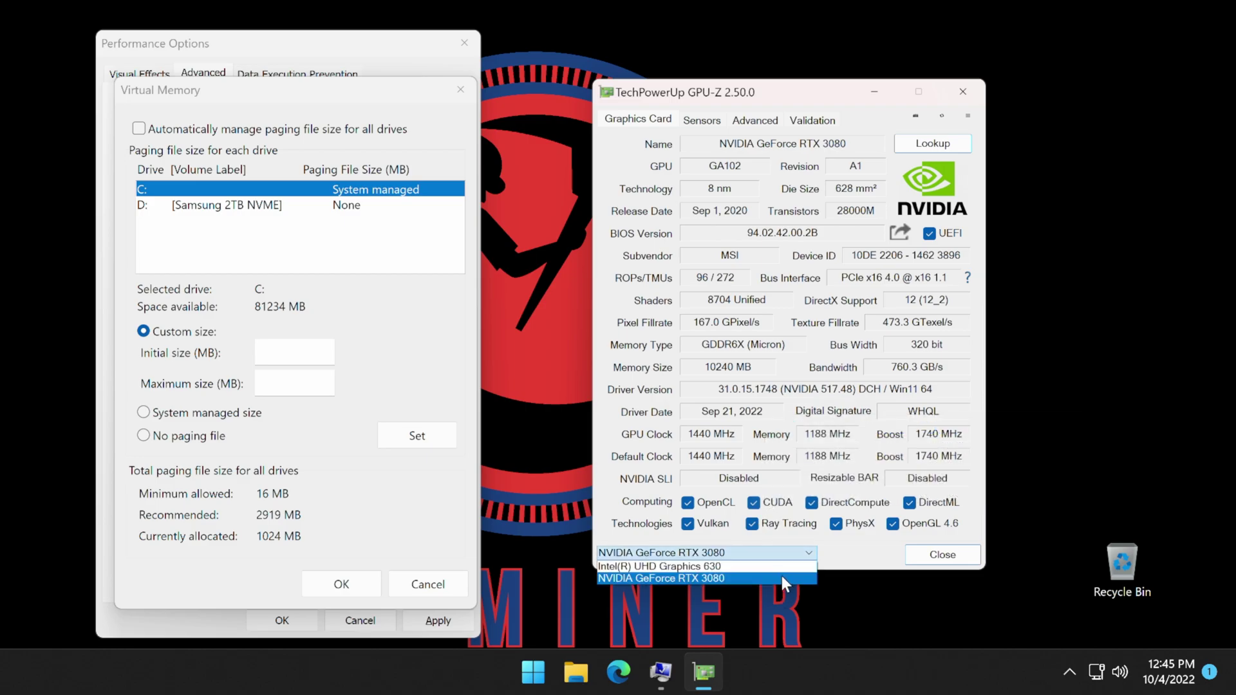
pyautogui.click(782, 575)
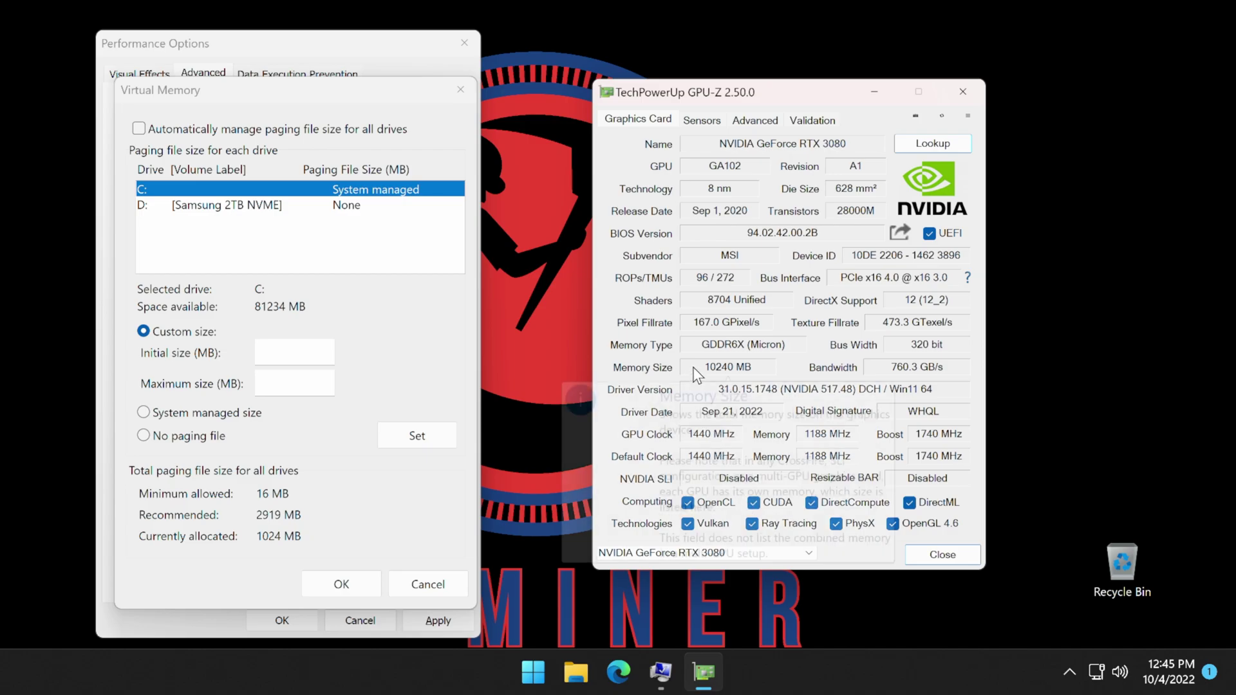
pyautogui.moveTo(693, 367)
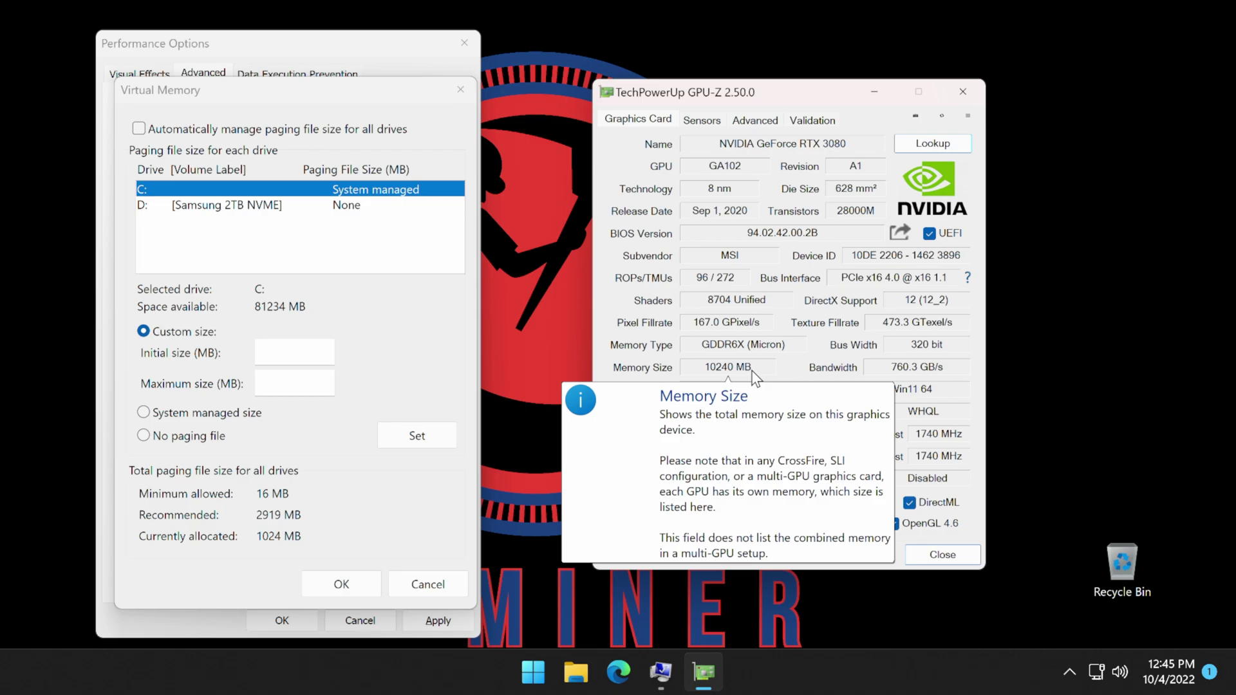
# Set C:'s paging file to 10240 MB initial and 10240 MB maximum, then confirm
pyautogui.click(307, 352)
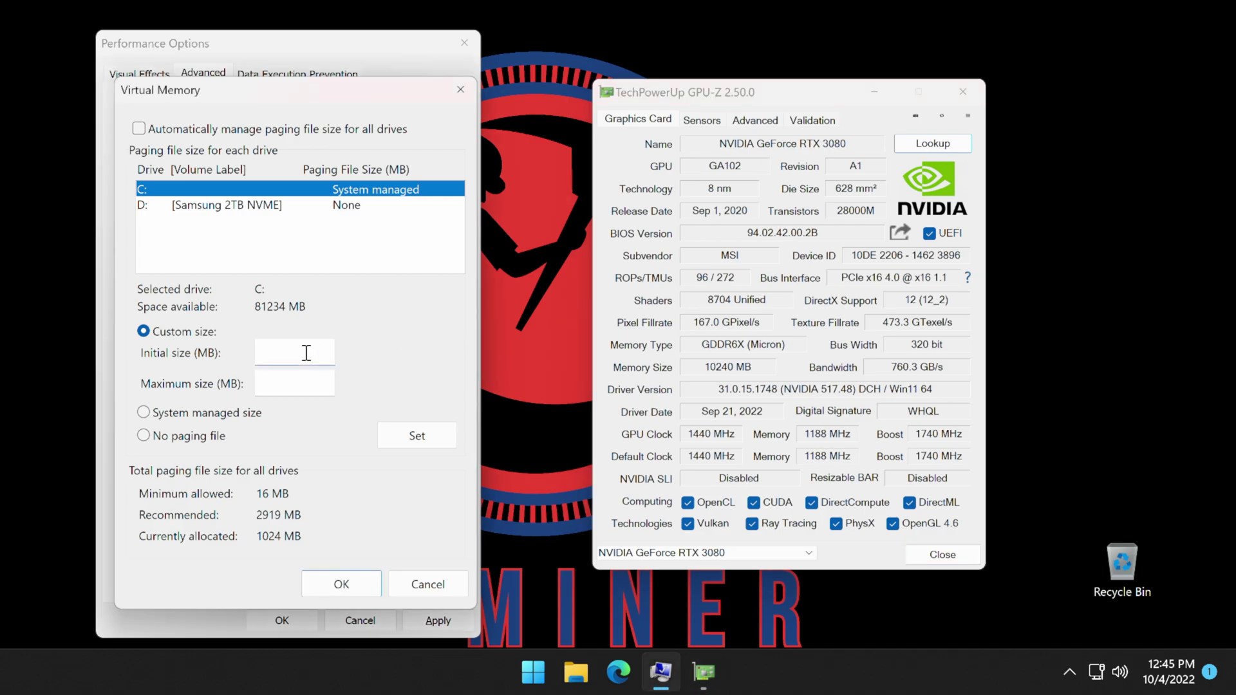
pyautogui.write('10240')
pyautogui.click(285, 381)
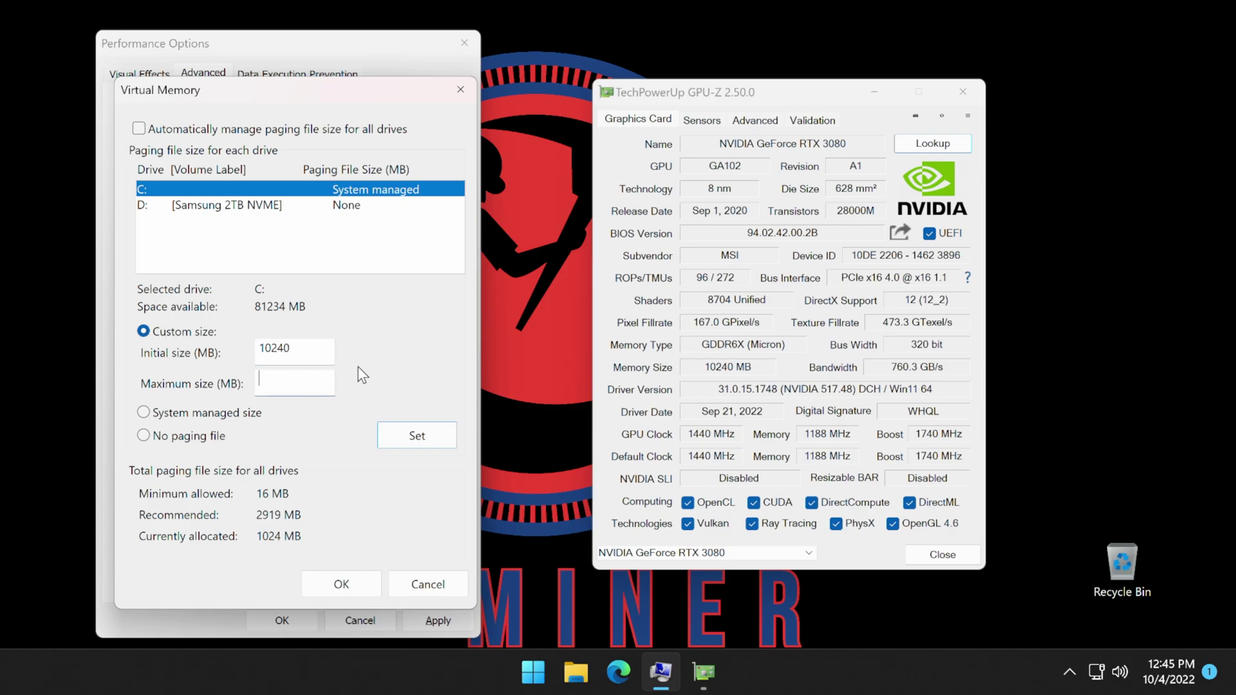
pyautogui.write('10240')
pyautogui.click(407, 433)
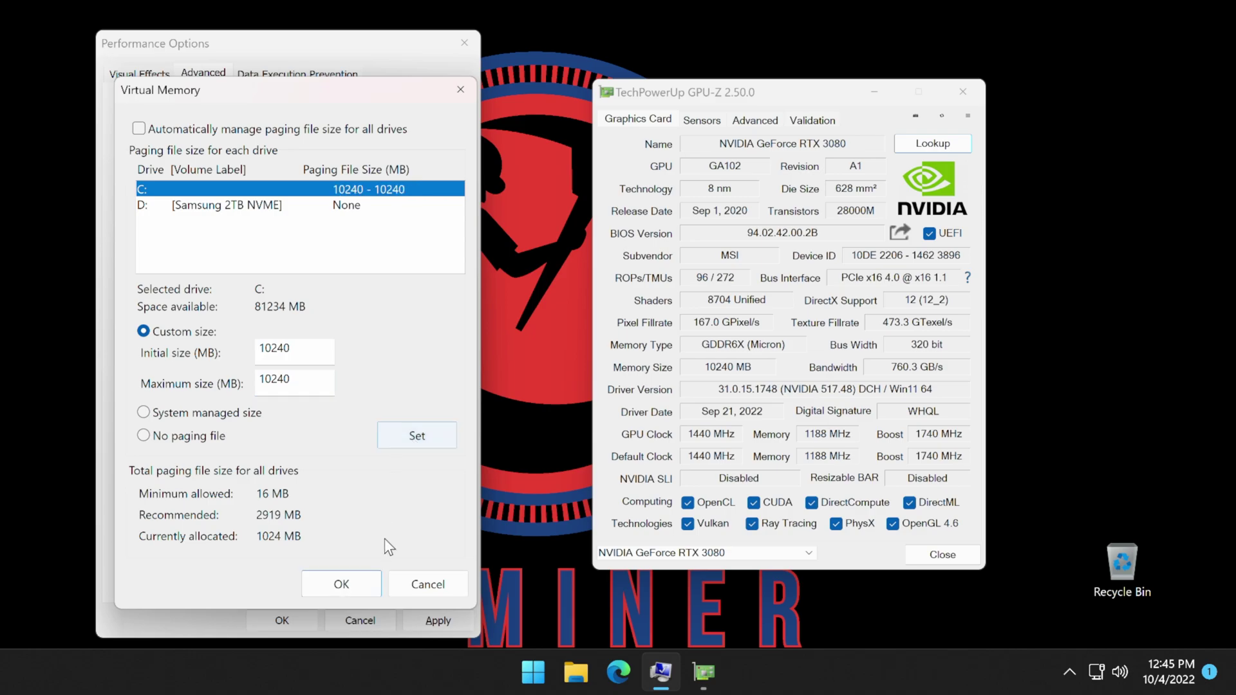
pyautogui.click(357, 586)
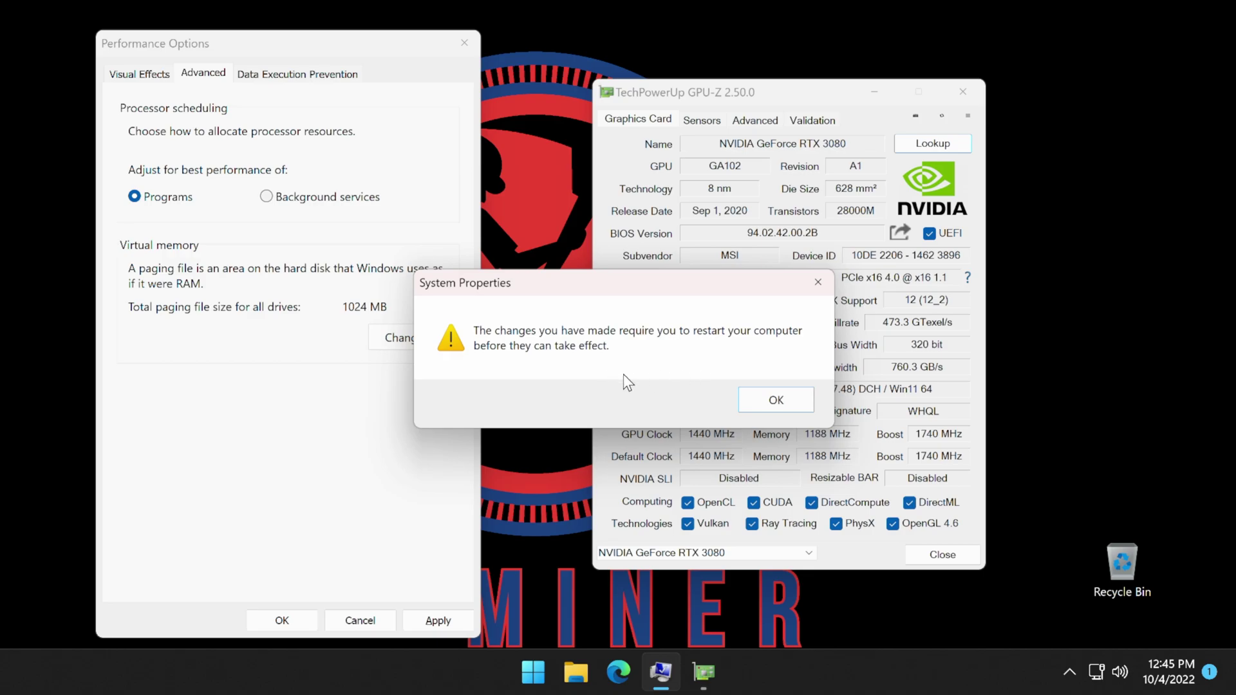
# Acknowledge the restart-required notice and apply the Performance Options changes, closing the dialog
pyautogui.click(769, 400)
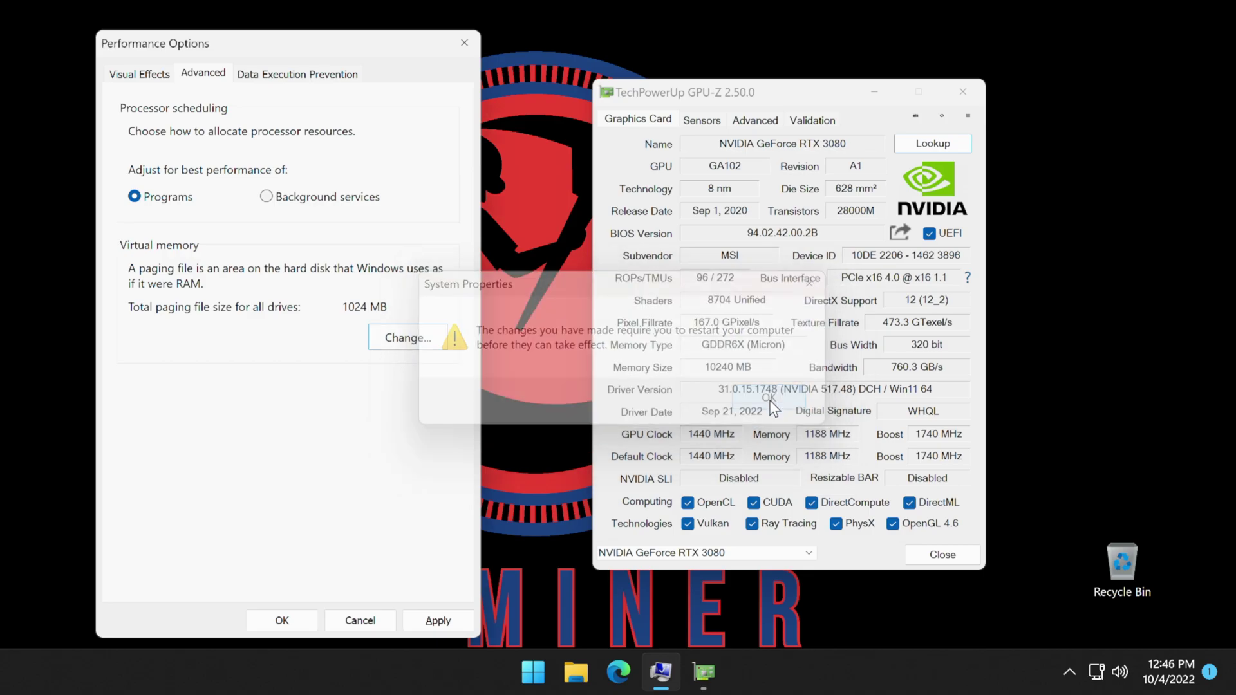
pyautogui.click(431, 621)
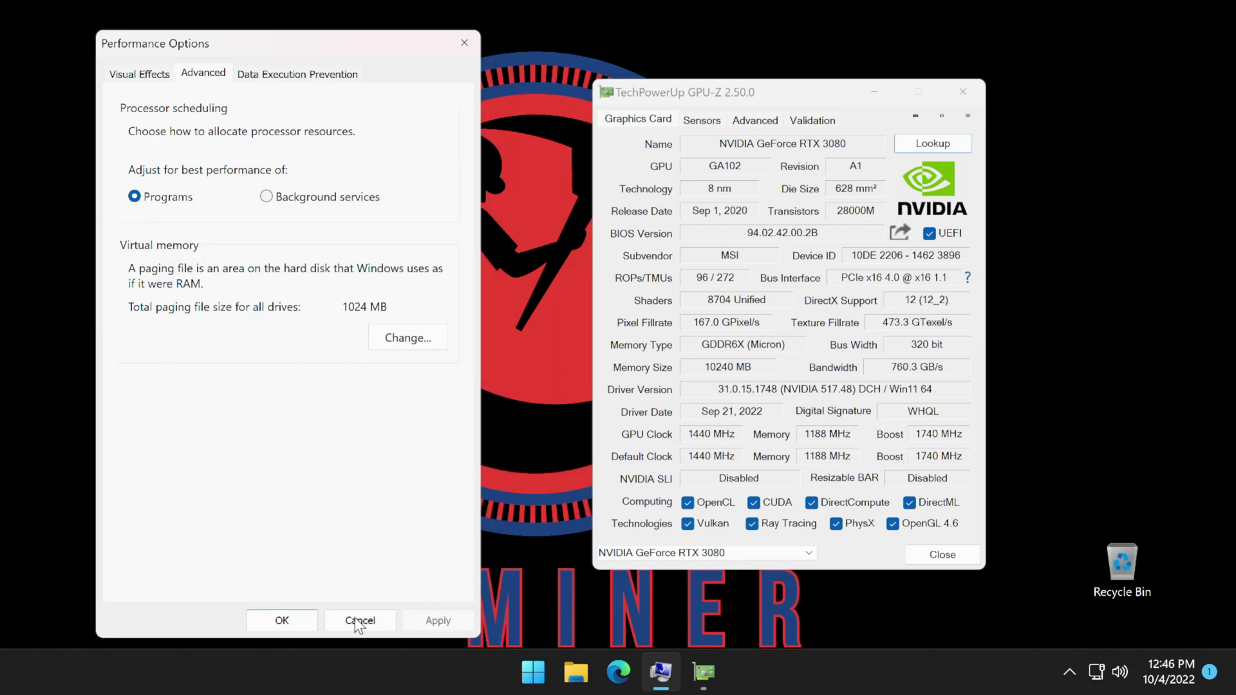
pyautogui.click(290, 619)
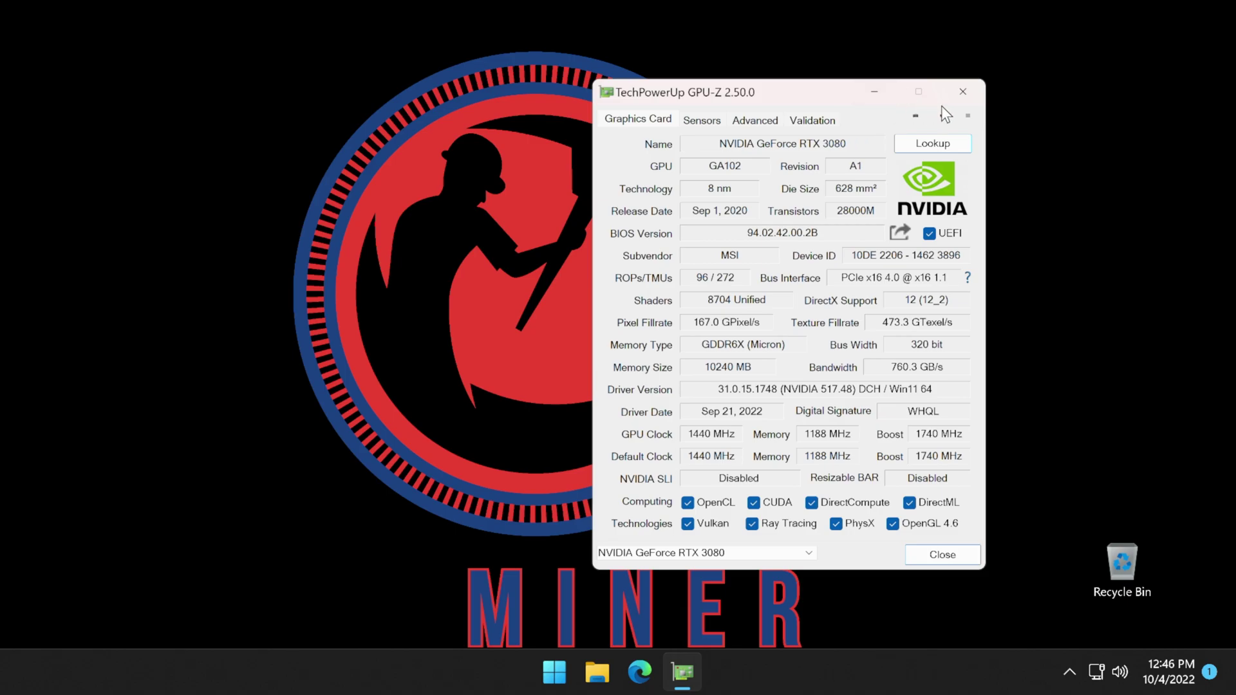
# Close GPU-Z and bring up the Start menu power options, including Restart
pyautogui.click(967, 90)
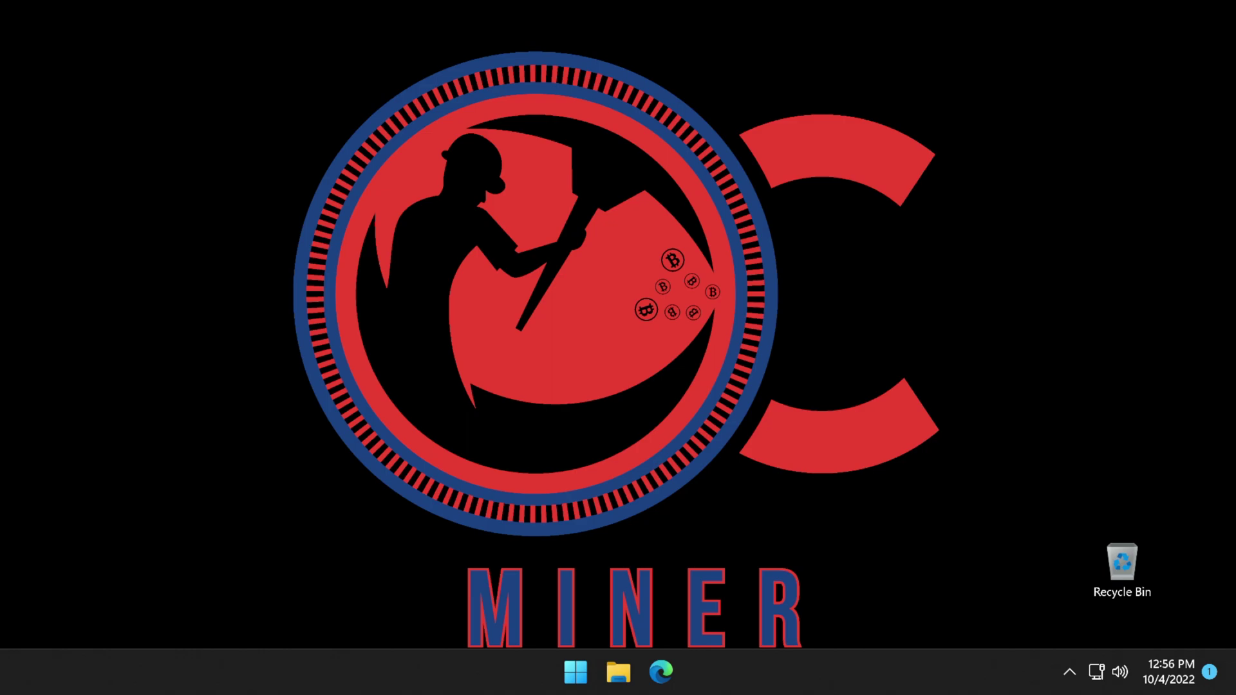
pyautogui.click(573, 673)
pyautogui.click(855, 606)
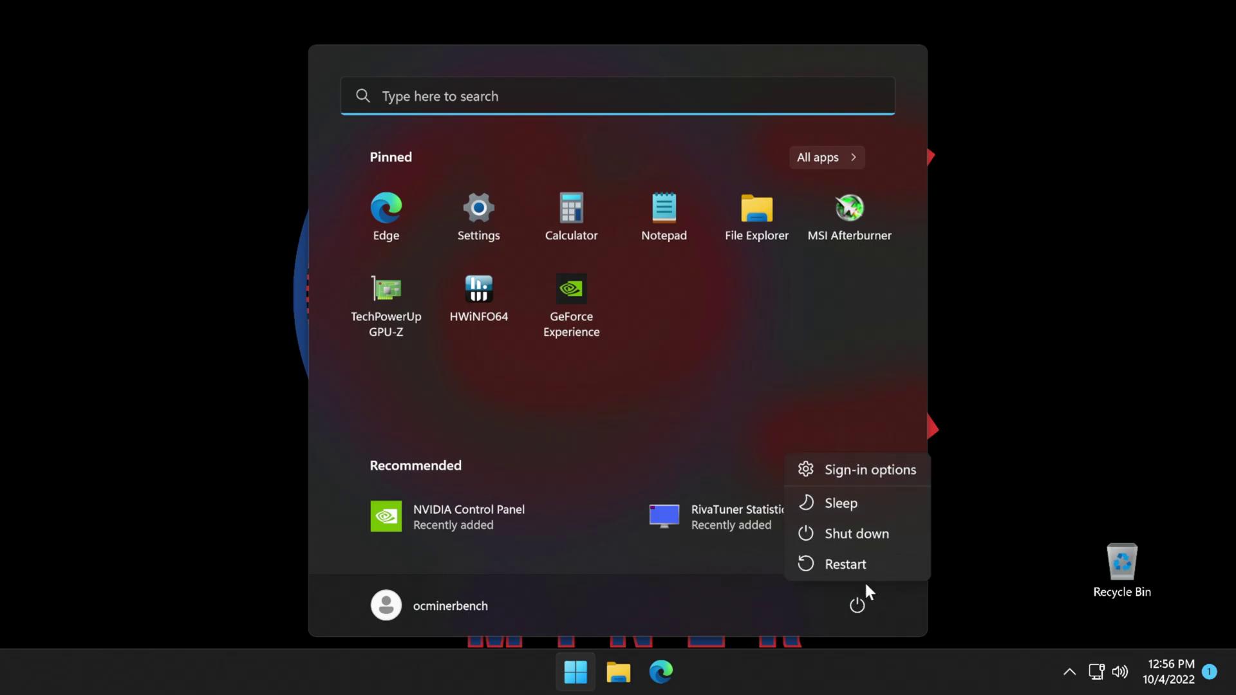